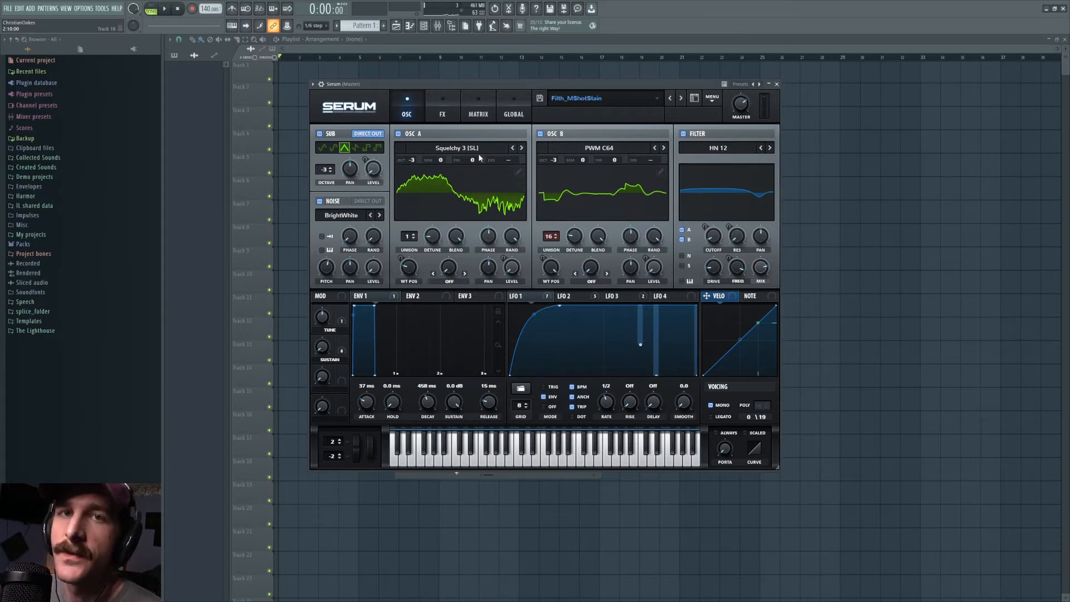
- Switch off the sub, noise and B oscillators so that only oscillator A plays
{"action": "left_click", "coordinate": [321, 134]}
{"action": "left_click", "coordinate": [320, 201]}
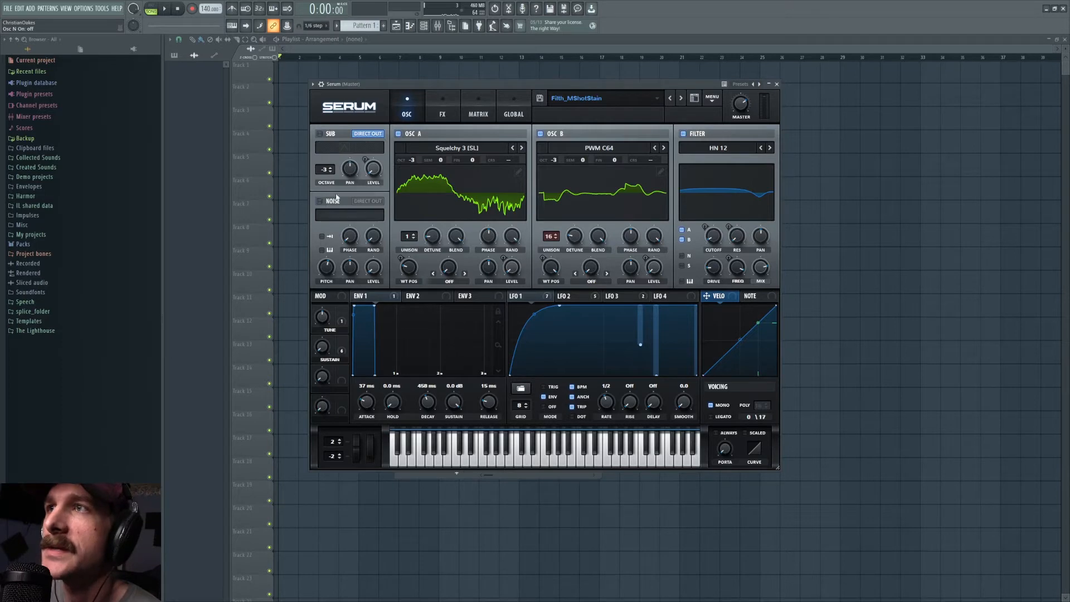
{"action": "left_click", "coordinate": [540, 135]}
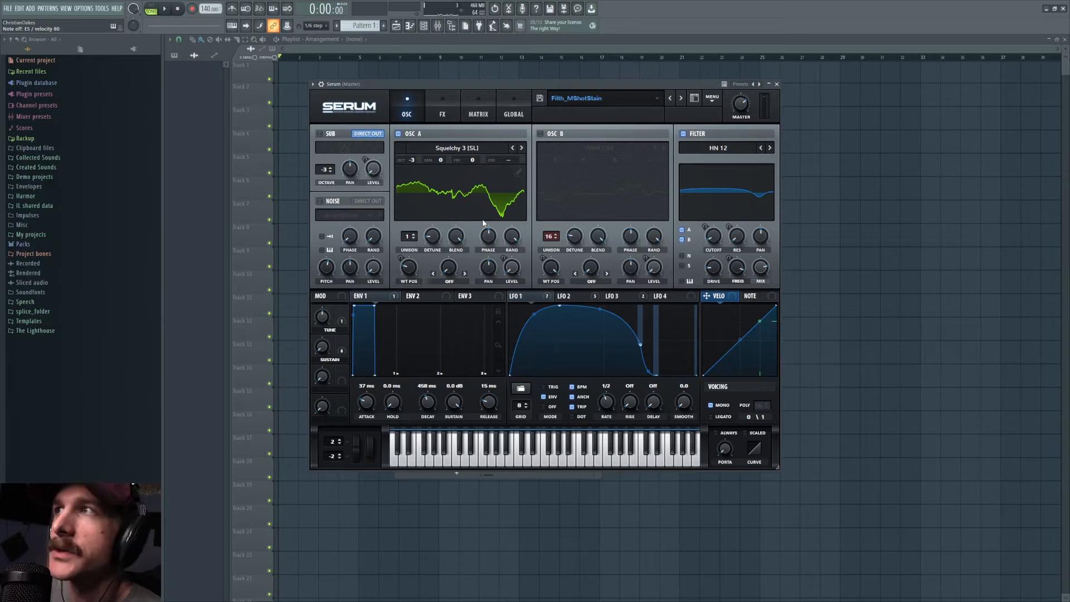
- Solo oscillator B by enabling it and muting oscillator A, then switch oscillator A back on
{"action": "left_click", "coordinate": [539, 133]}
{"action": "left_click", "coordinate": [398, 134]}
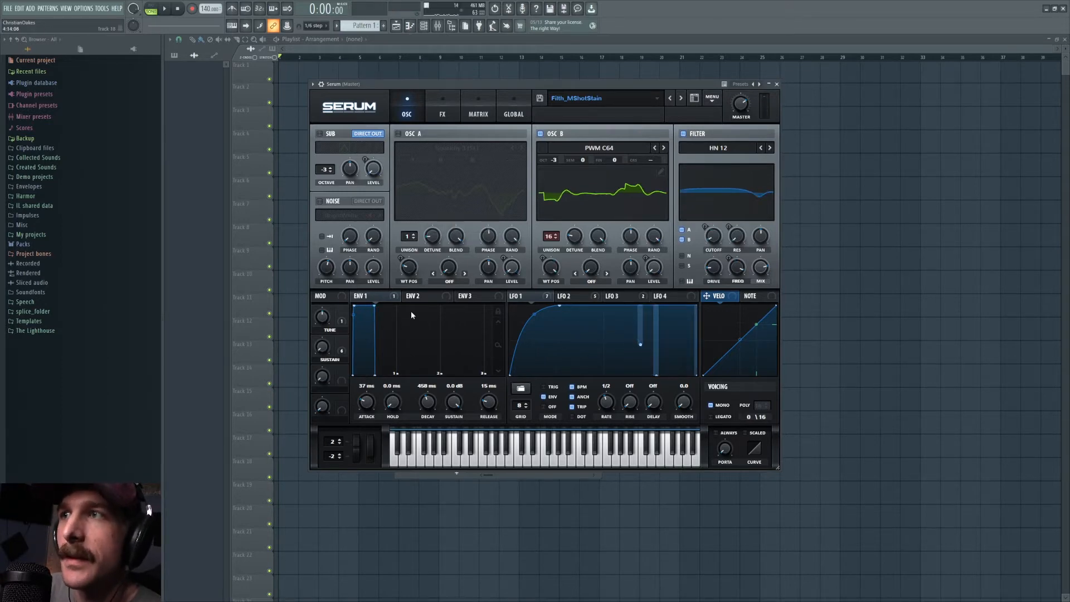
{"action": "left_click", "coordinate": [399, 134]}
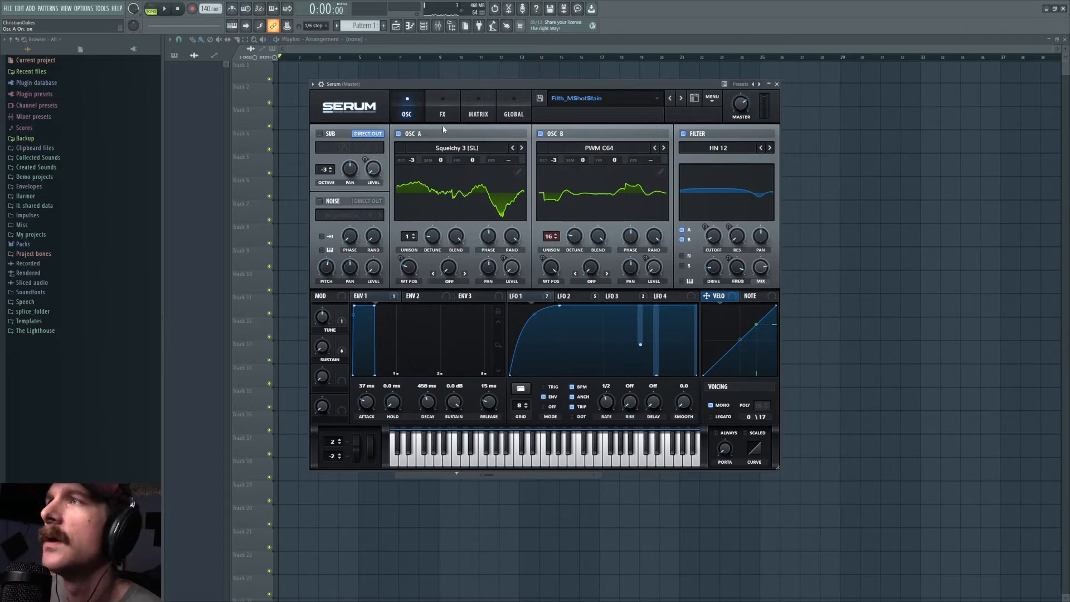
- Examine the curves and modulation destinations of LFO 2 and LFO 1
{"action": "left_click", "coordinate": [571, 296]}
{"action": "right_click", "coordinate": [578, 300]}
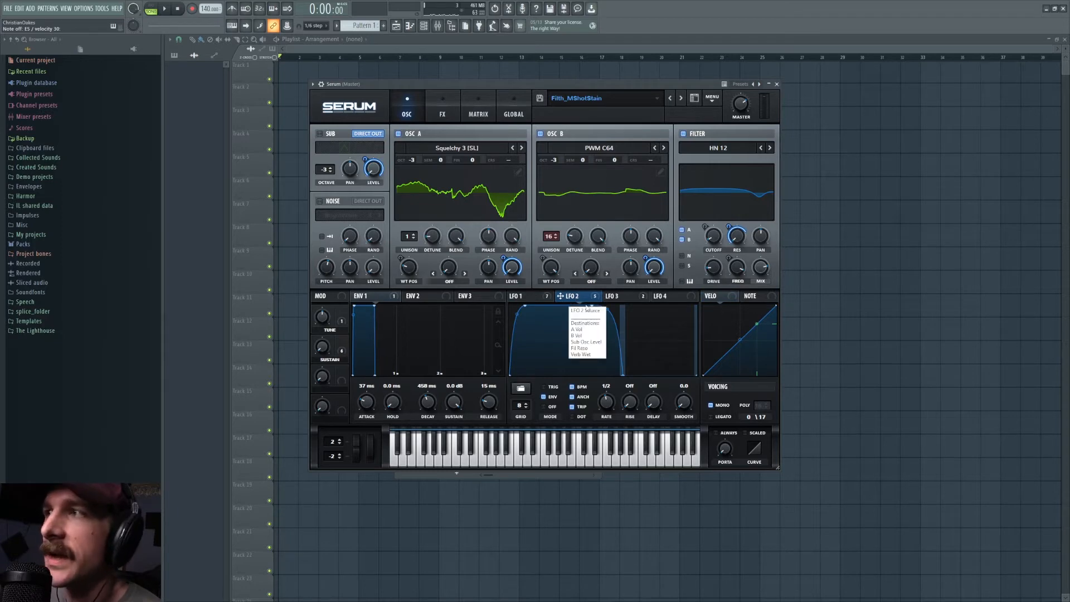
{"action": "right_click", "coordinate": [580, 298]}
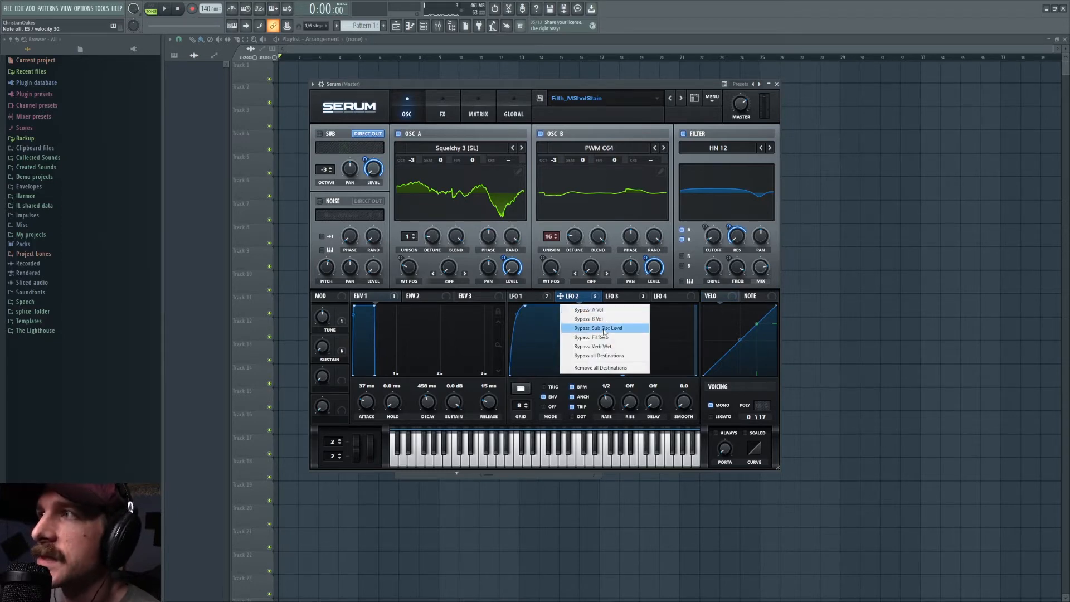
{"action": "left_click", "coordinate": [580, 296]}
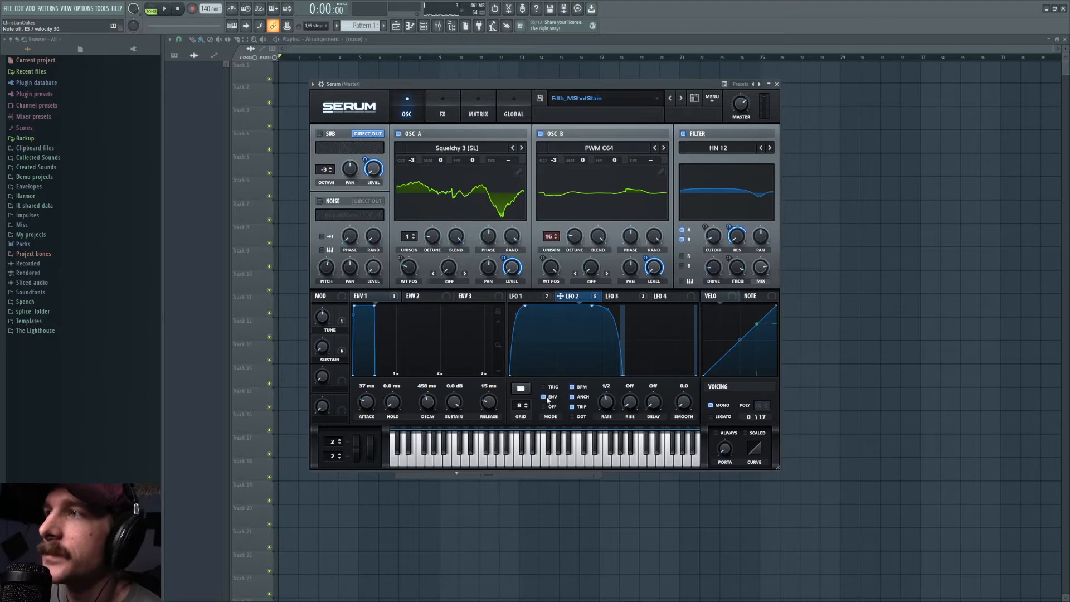
{"action": "left_click", "coordinate": [542, 294]}
{"action": "left_click", "coordinate": [579, 299]}
{"action": "left_click", "coordinate": [623, 299]}
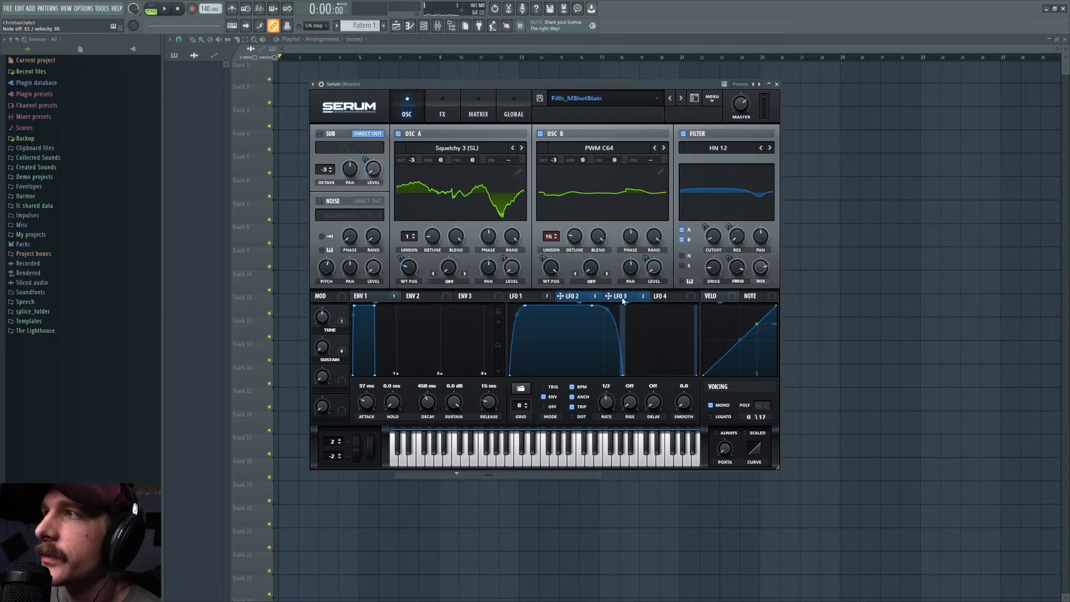
{"action": "left_click", "coordinate": [590, 298]}
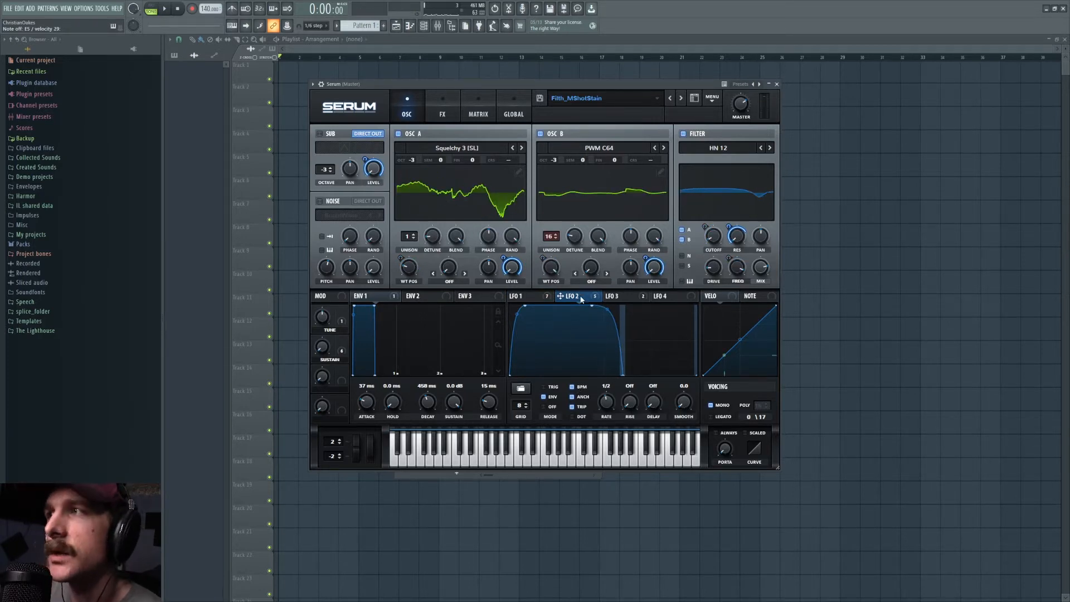
{"action": "mouse_move", "coordinate": [580, 294]}
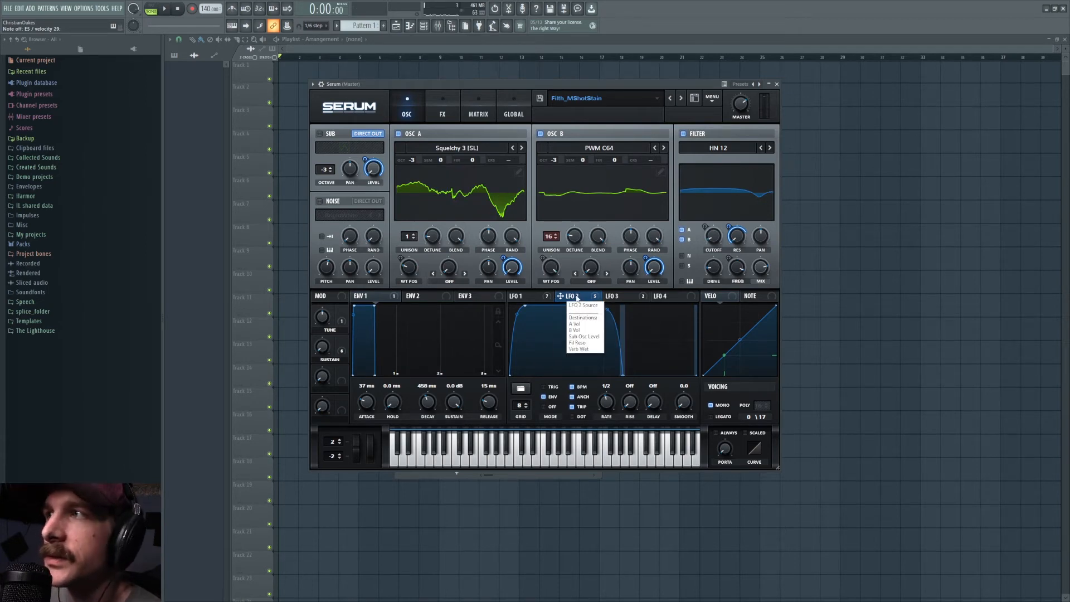
{"action": "right_click", "coordinate": [524, 296]}
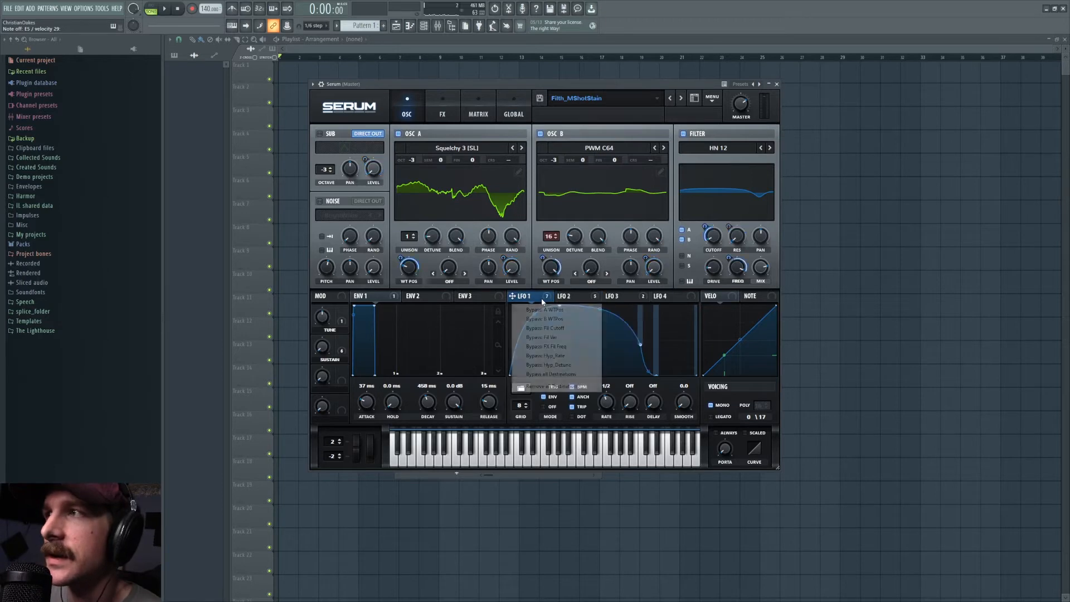
{"action": "left_click", "coordinate": [542, 302]}
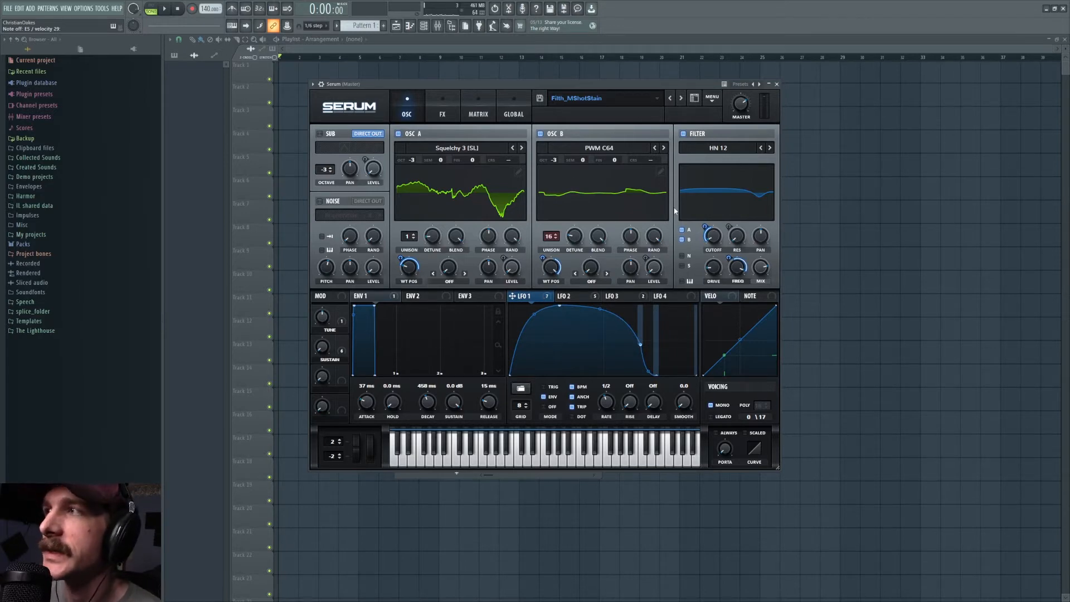
- Look through oscillator A's Spectral wavetables without changing the selection, and compare the LFO 2 and LFO 1 curves
{"action": "left_click", "coordinate": [447, 151]}
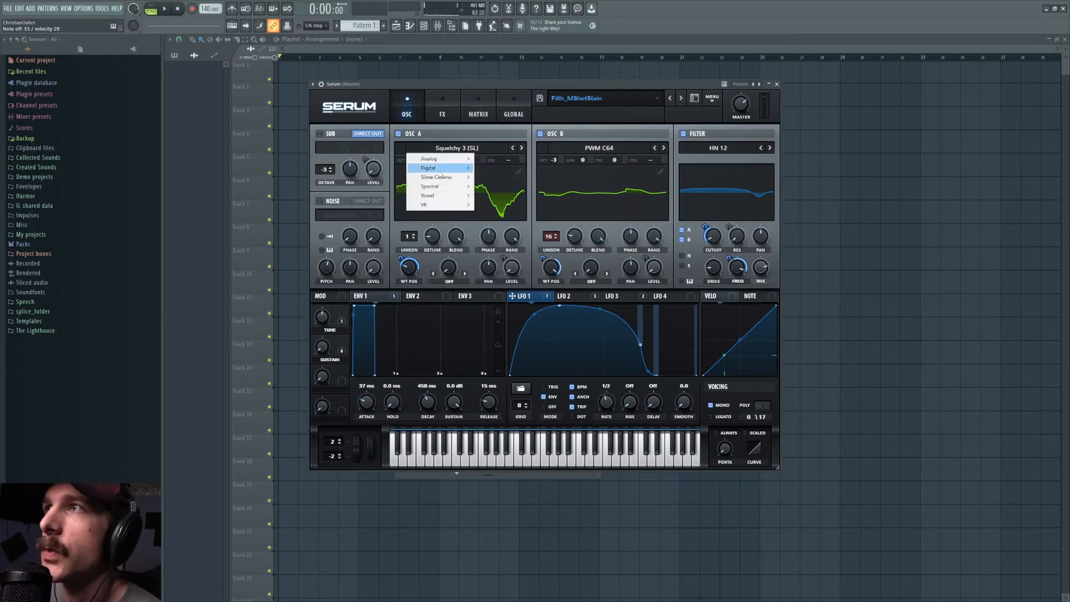
{"action": "mouse_move", "coordinate": [440, 186]}
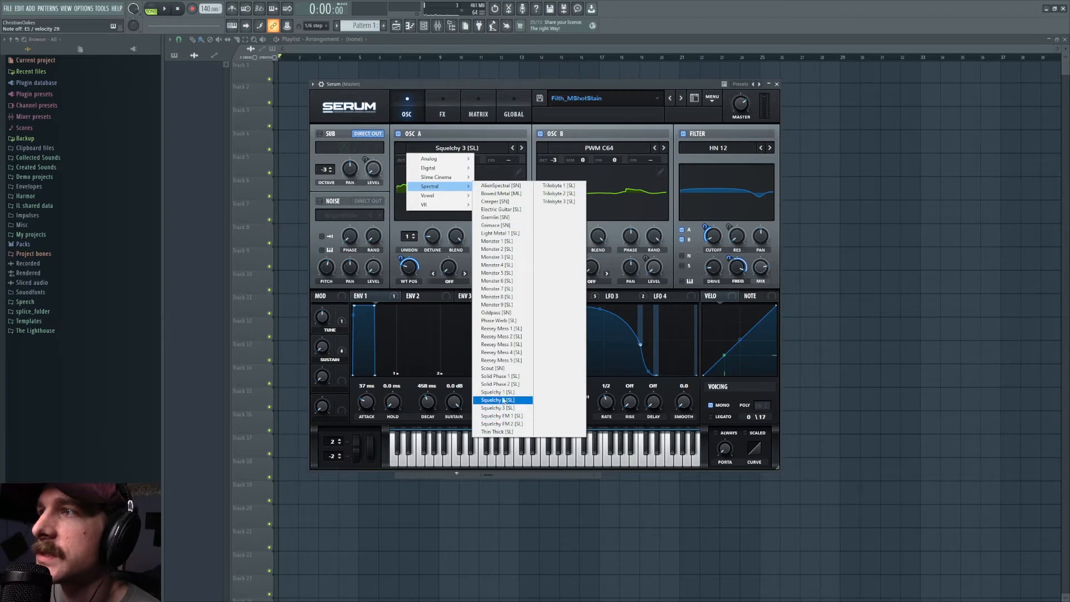
{"action": "left_click", "coordinate": [470, 144]}
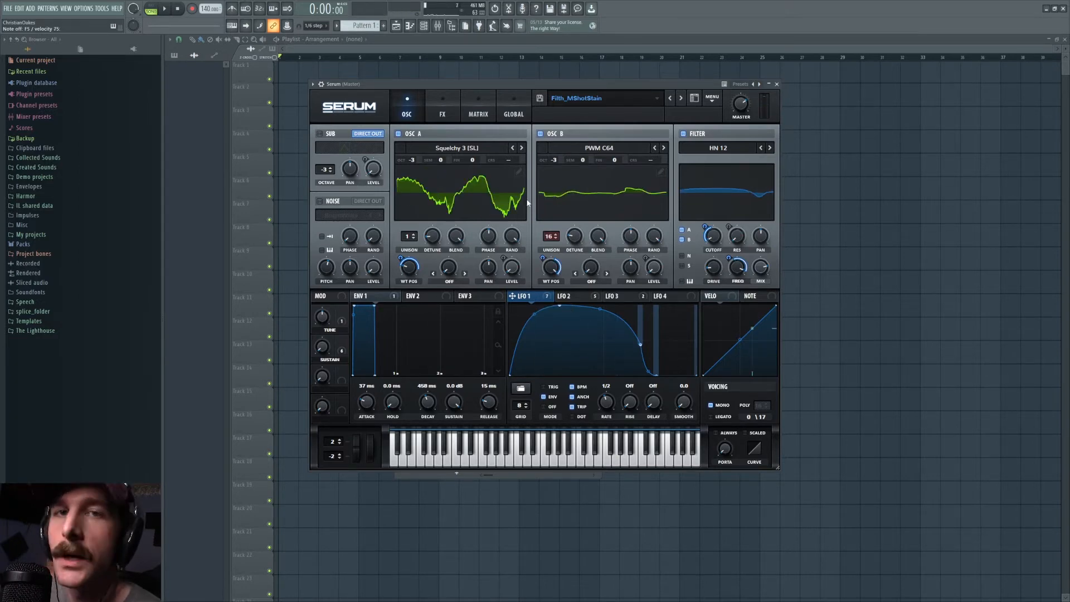
{"action": "left_click", "coordinate": [572, 296]}
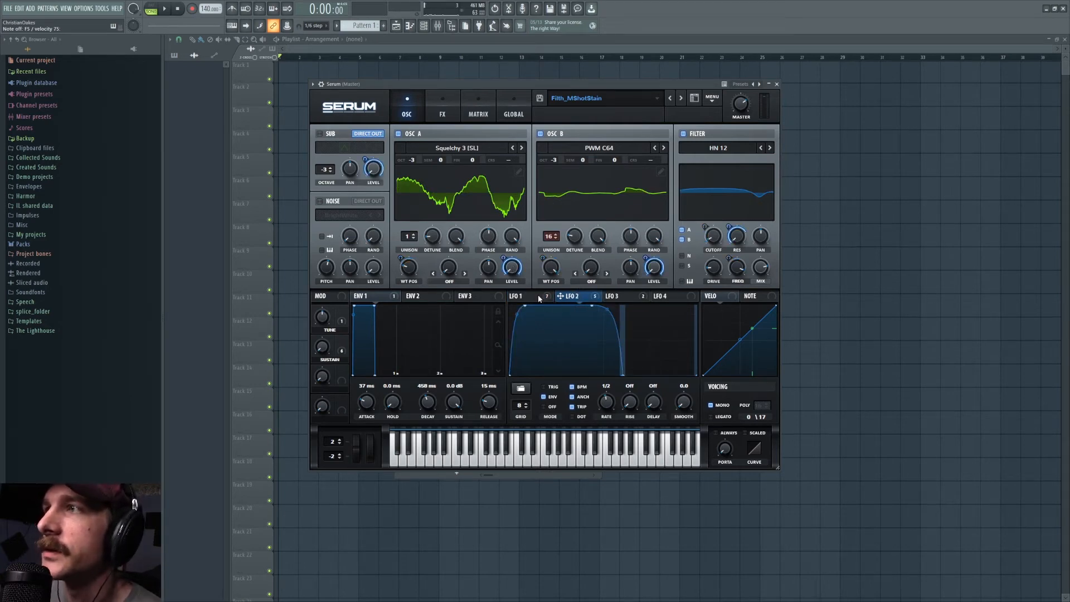
{"action": "left_click", "coordinate": [539, 298]}
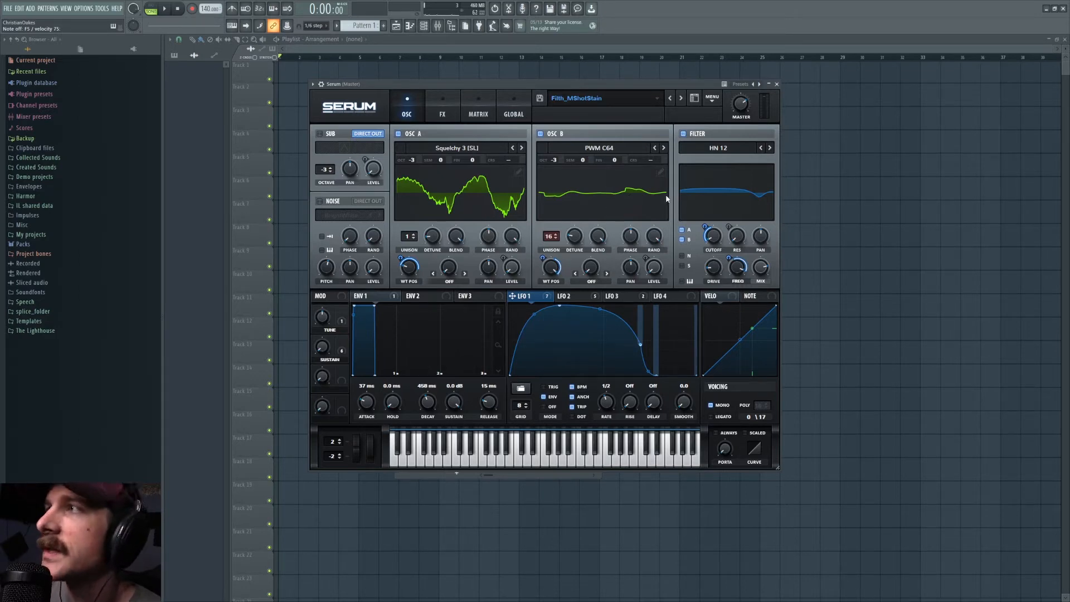
- Examine the unison range and stack settings of both oscillators in the global settings
{"action": "left_click", "coordinate": [514, 110]}
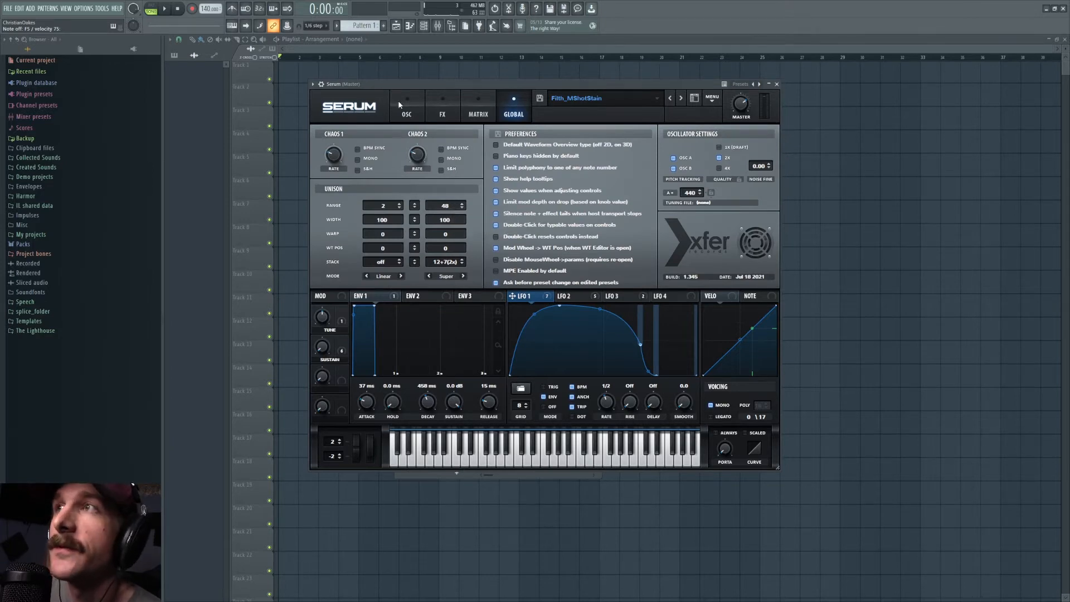
{"action": "left_click", "coordinate": [416, 115]}
{"action": "left_click", "coordinate": [478, 110]}
{"action": "left_click", "coordinate": [514, 110]}
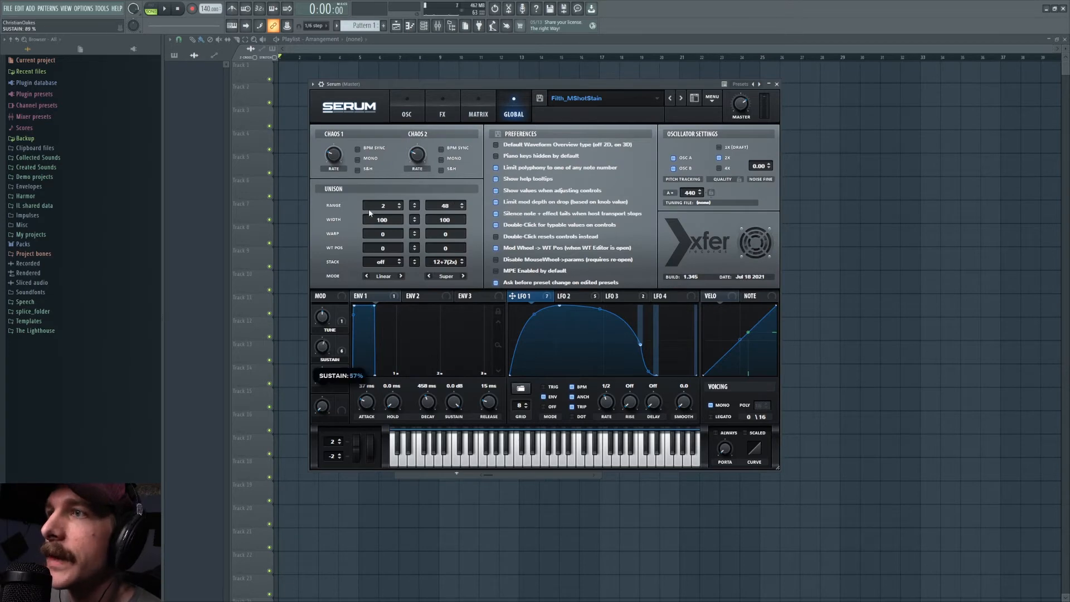
{"action": "left_click_drag", "start_coordinate": [451, 208], "coordinate": [464, 344]}
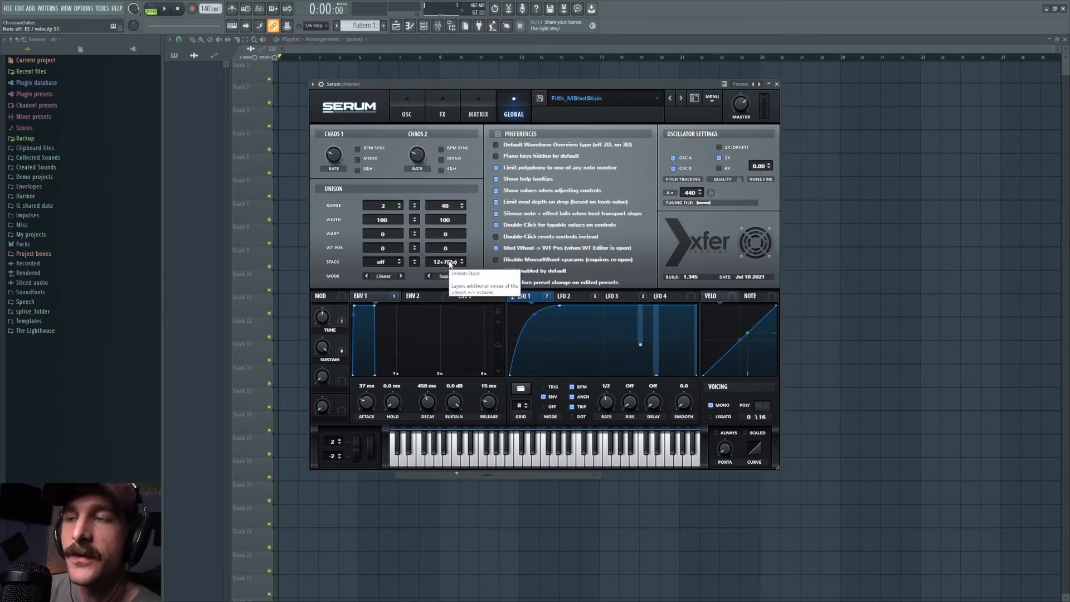
- Return to the oscillator settings, try adjusting oscillator B's unison detune, and undo the last change
{"action": "left_click", "coordinate": [407, 114]}
{"action": "left_click_drag", "start_coordinate": [576, 248], "coordinate": [586, 212]}
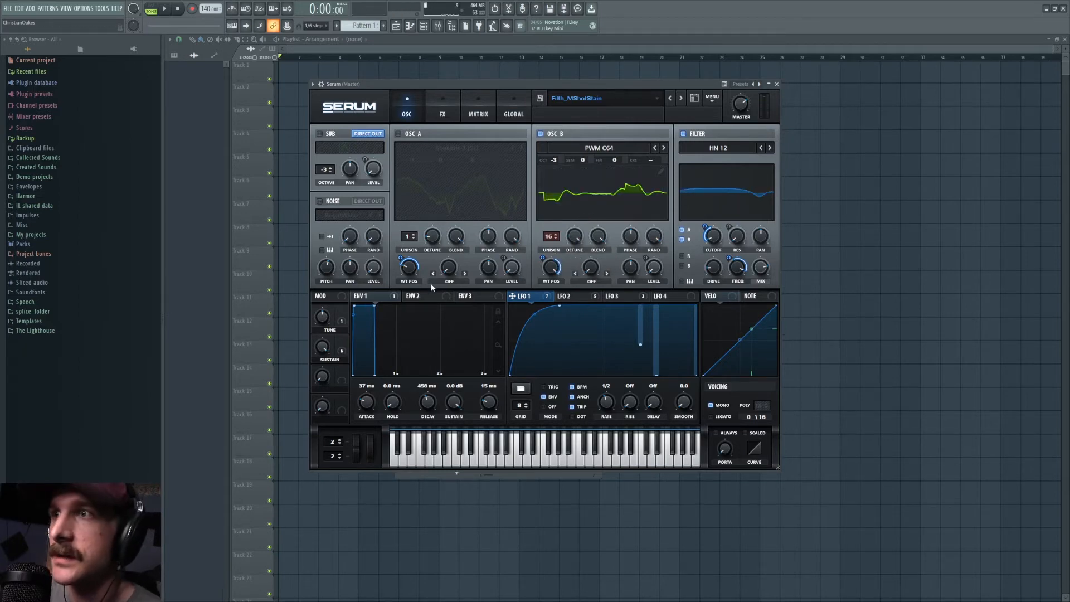
{"action": "left_click", "coordinate": [494, 8]}
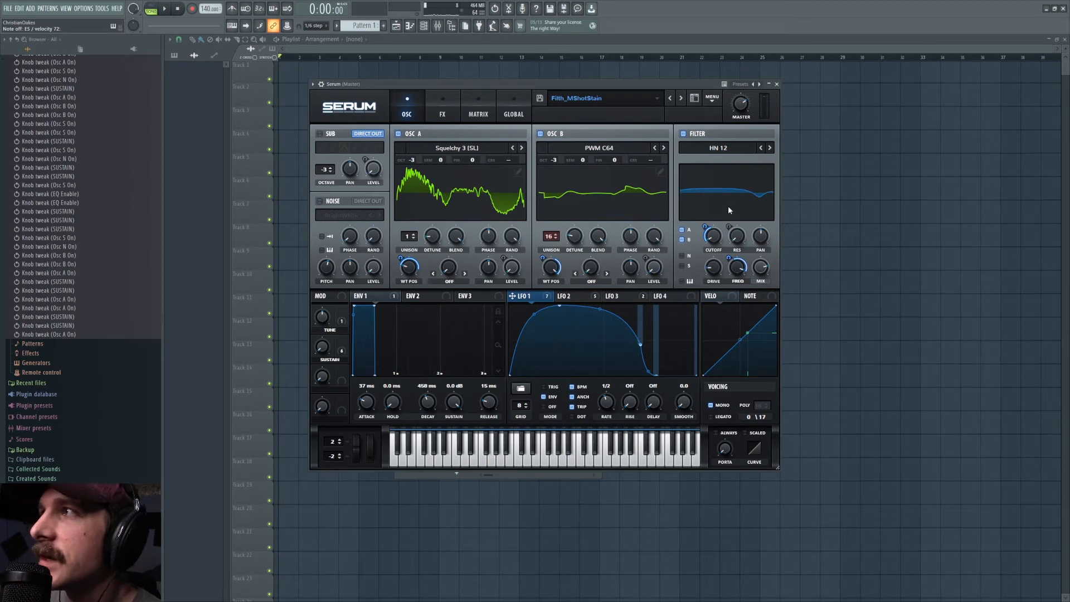
- Try a higher filter resonance with LFO 2 shown, return it to 0%, and check the resonance's assigned modulator
{"action": "left_click", "coordinate": [760, 265]}
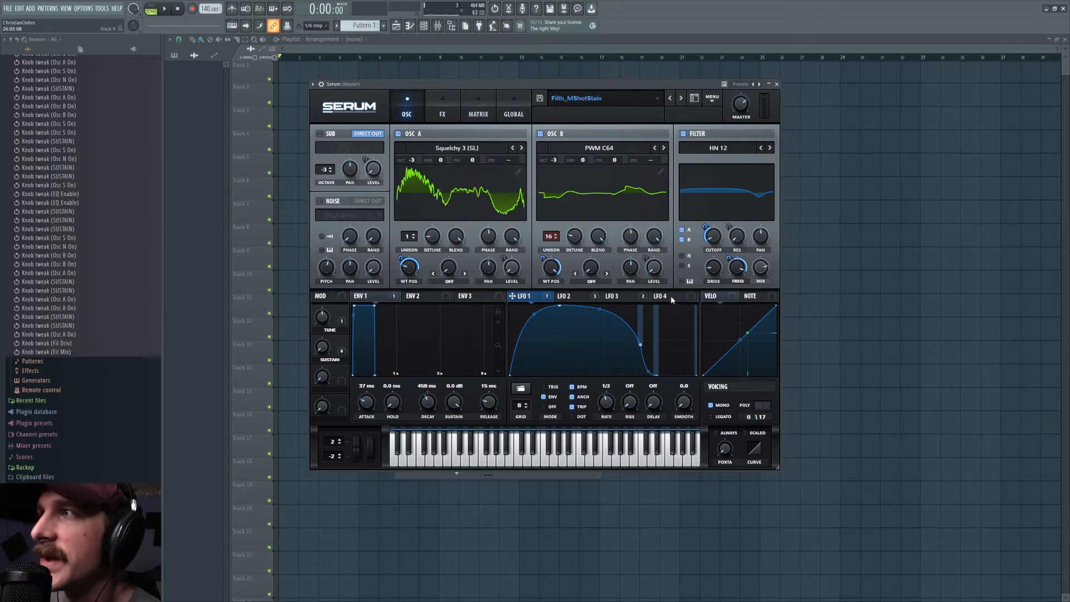
{"action": "left_click", "coordinate": [564, 298]}
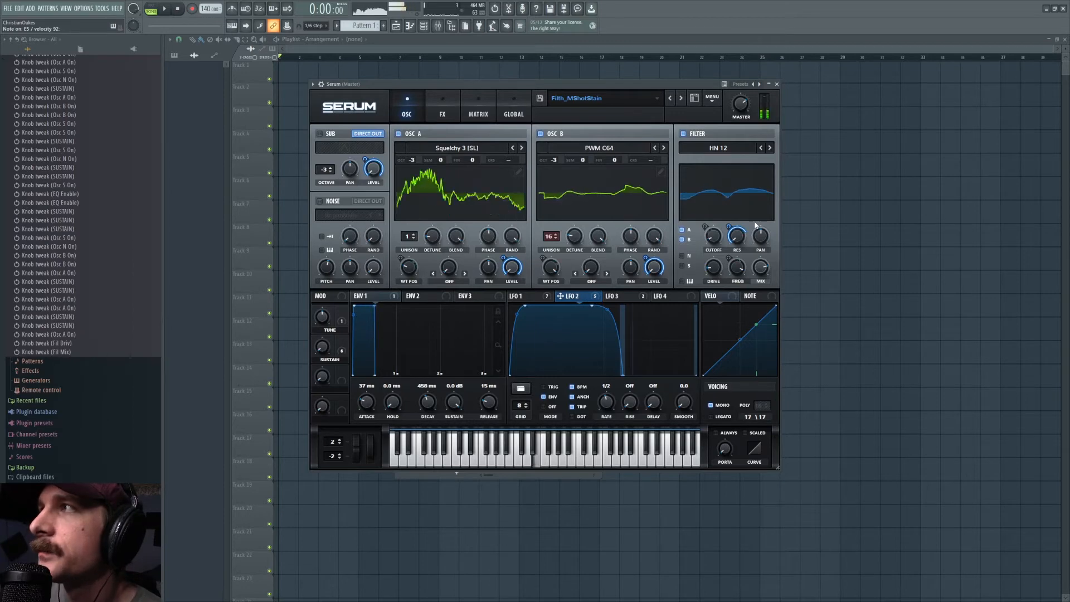
{"action": "left_click_drag", "start_coordinate": [741, 235], "coordinate": [741, 239]}
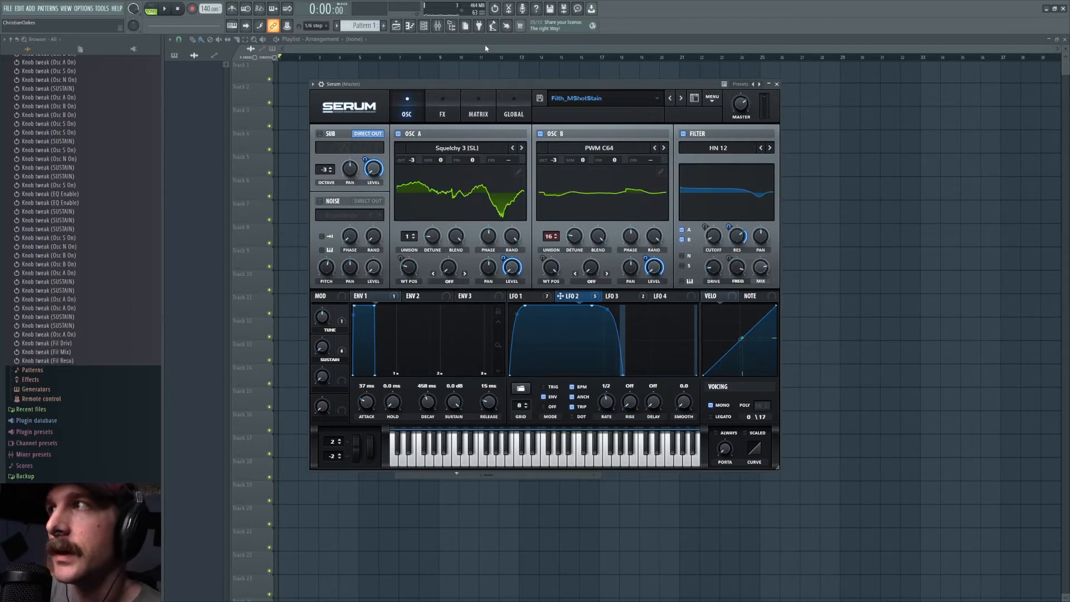
{"action": "left_click_drag", "start_coordinate": [738, 241], "coordinate": [721, 324]}
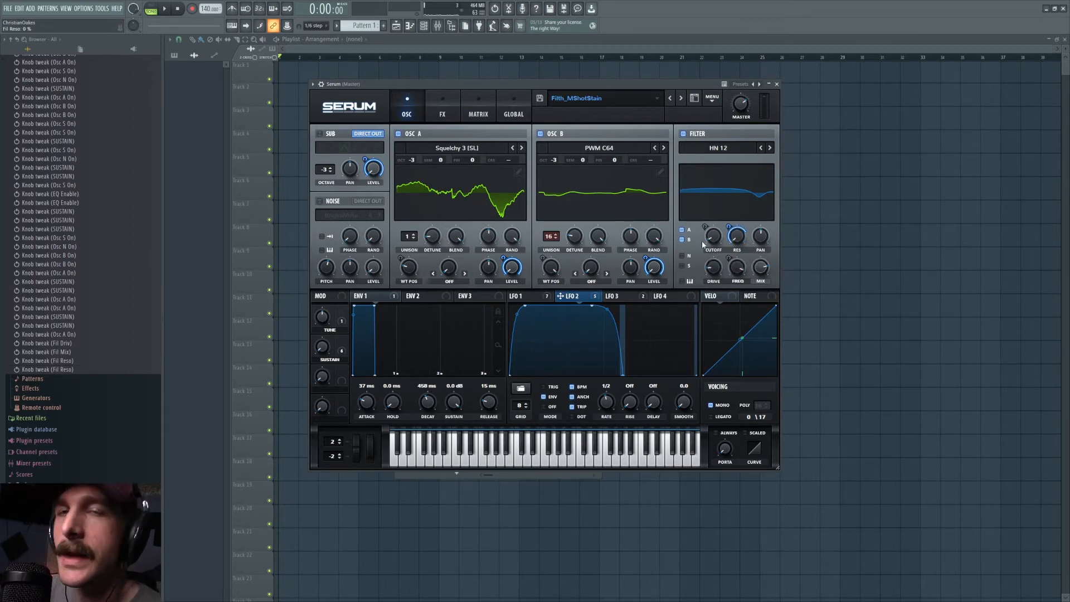
{"action": "right_click", "coordinate": [739, 240]}
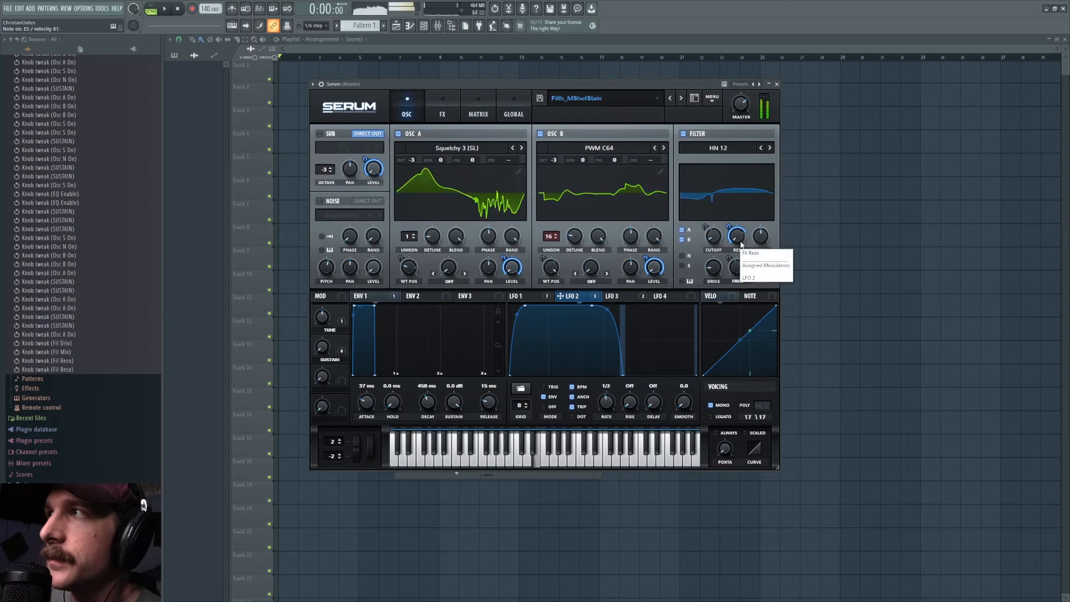
{"action": "left_click", "coordinate": [761, 229]}
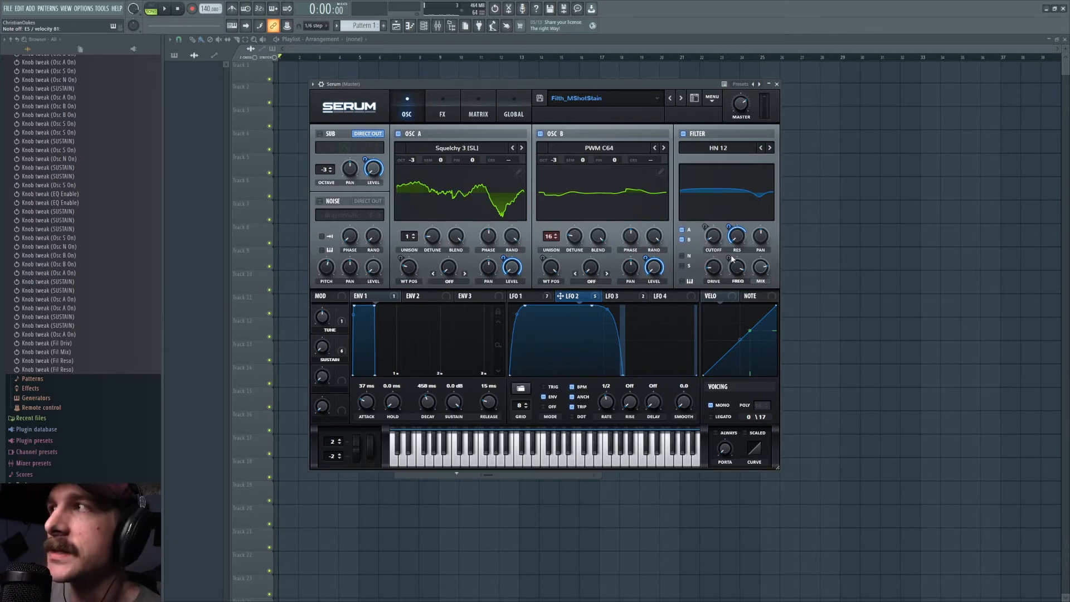
- Audition the noise oscillator and switch it off again, then enable the sub oscillator
{"action": "left_click", "coordinate": [330, 202]}
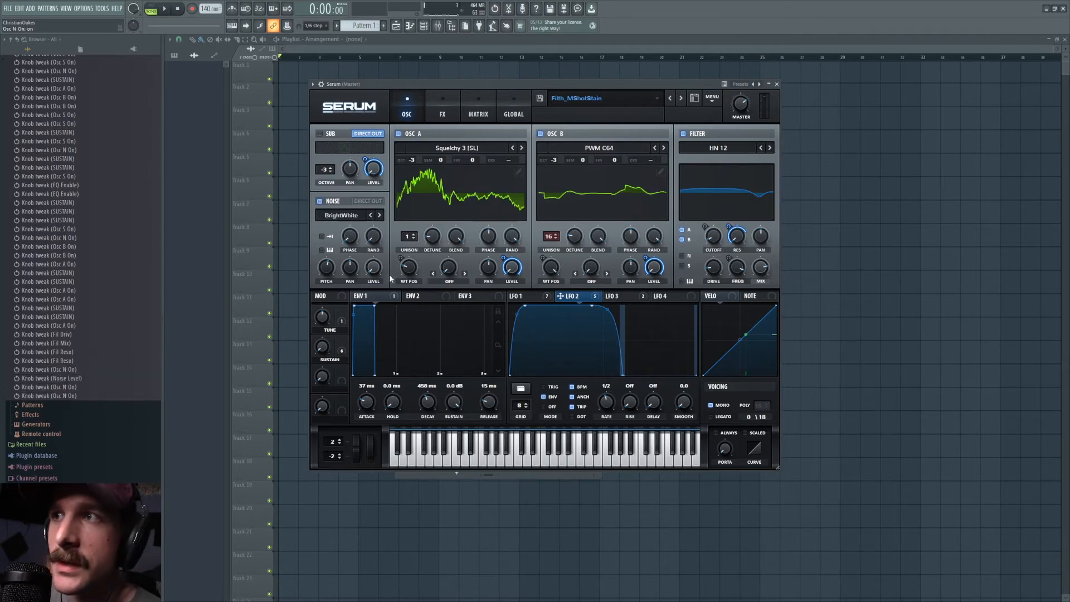
{"action": "left_click", "coordinate": [338, 202]}
{"action": "left_click", "coordinate": [321, 133]}
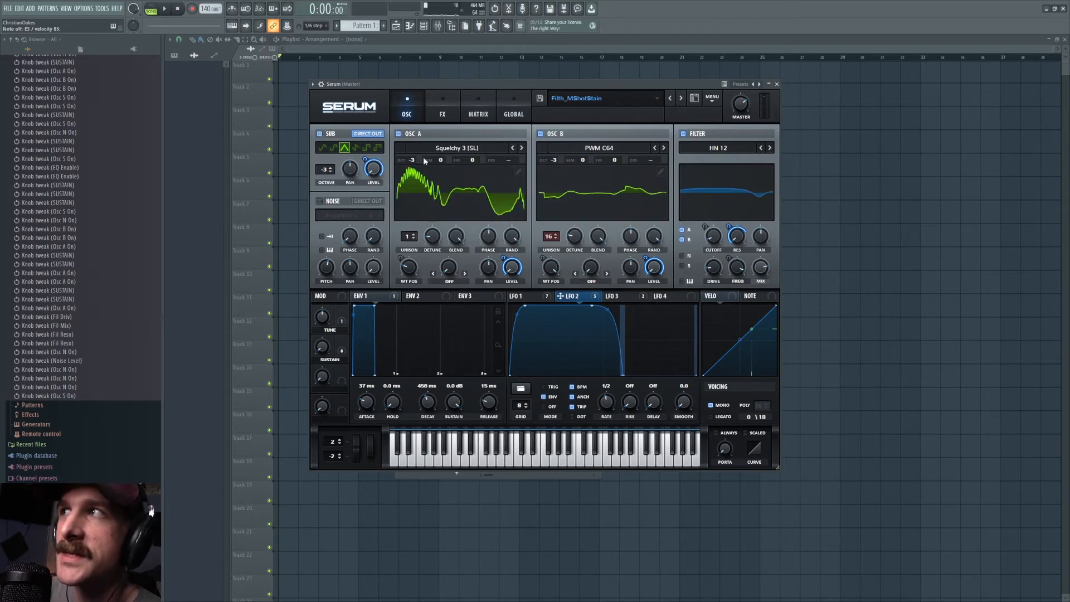
- Audition the Hyper / Dimension effect by toggling it off and on, and check its Hyper mix amount
{"action": "left_click", "coordinate": [443, 112]}
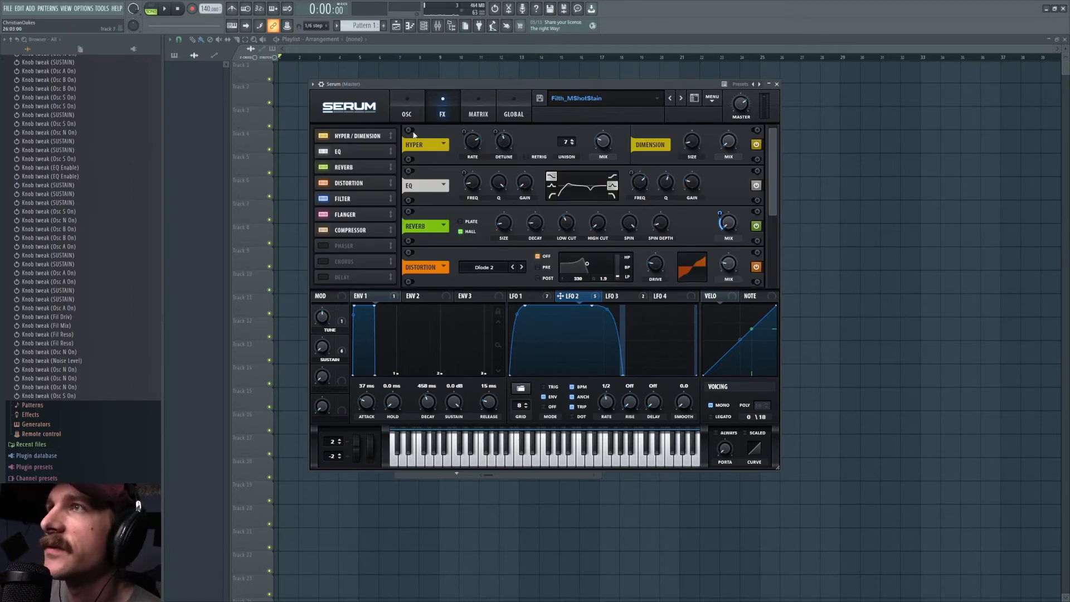
{"action": "left_click", "coordinate": [323, 136]}
{"action": "left_click", "coordinate": [324, 136]}
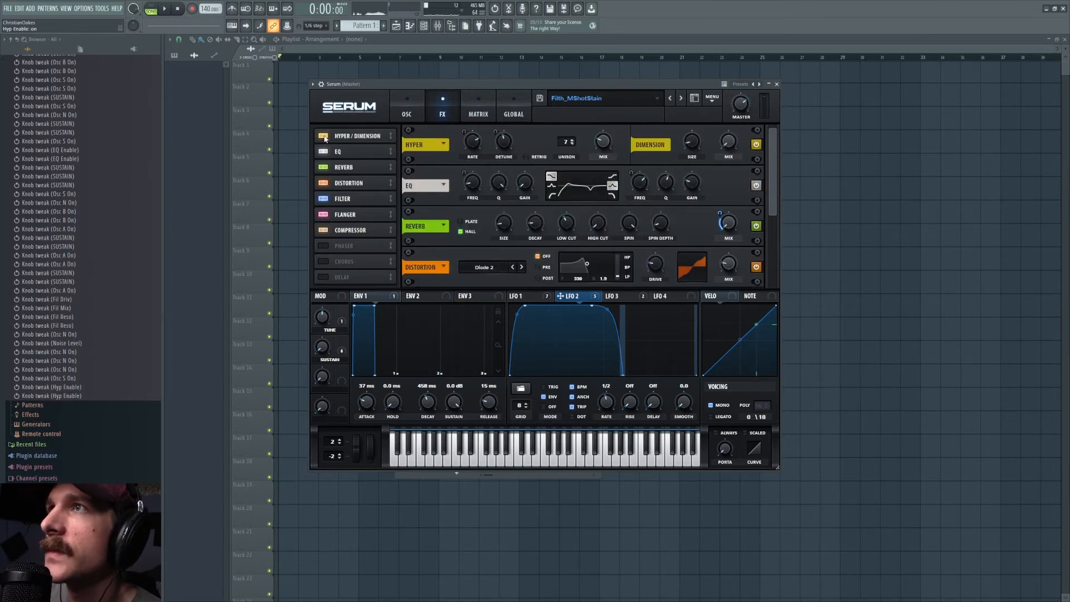
{"action": "left_click", "coordinate": [604, 141]}
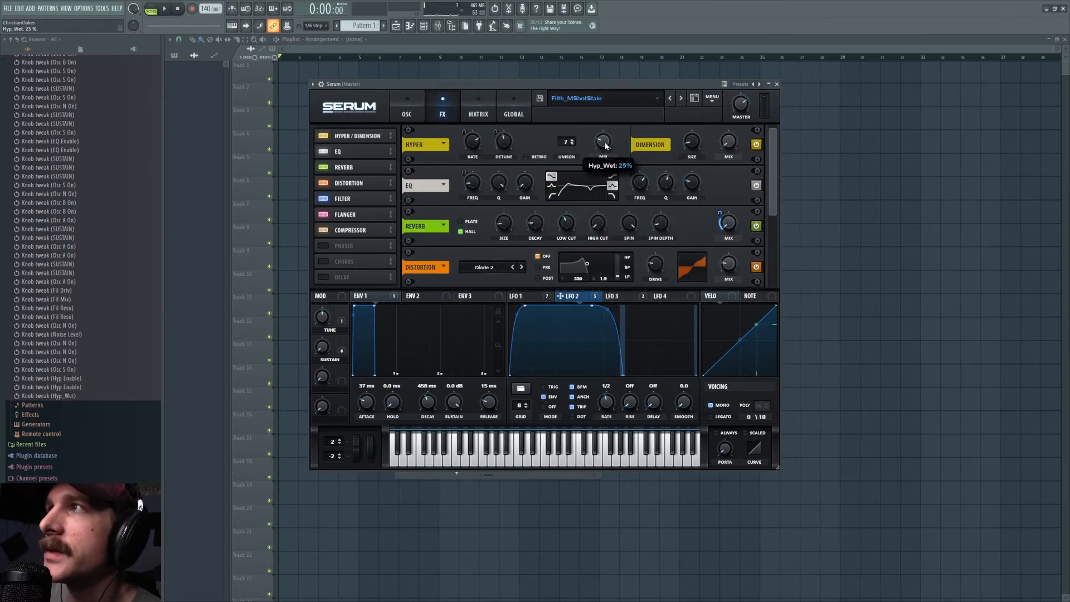
- Show LFO 1 and check which modulators are assigned to the Hyper rate and detune
{"action": "left_click", "coordinate": [540, 298]}
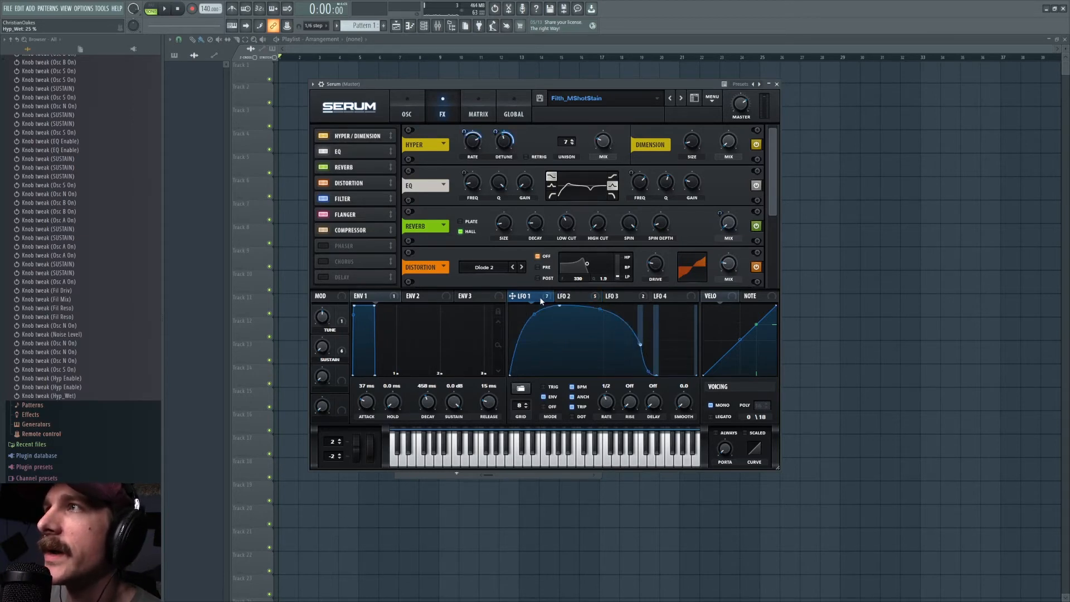
{"action": "right_click", "coordinate": [504, 139]}
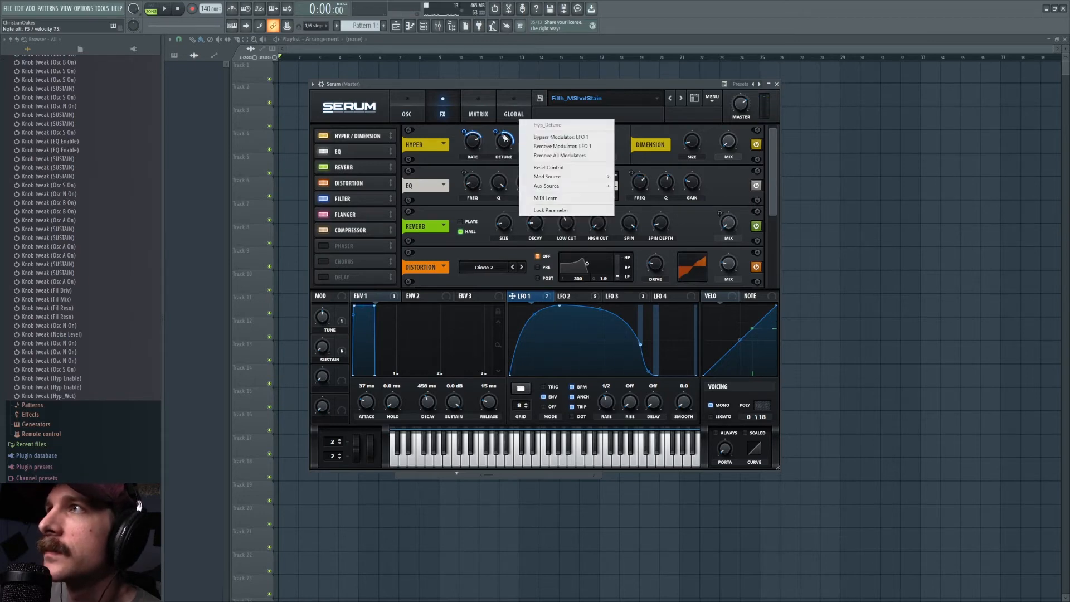
{"action": "left_click", "coordinate": [471, 137]}
{"action": "right_click", "coordinate": [471, 137]}
{"action": "left_click", "coordinate": [506, 139]}
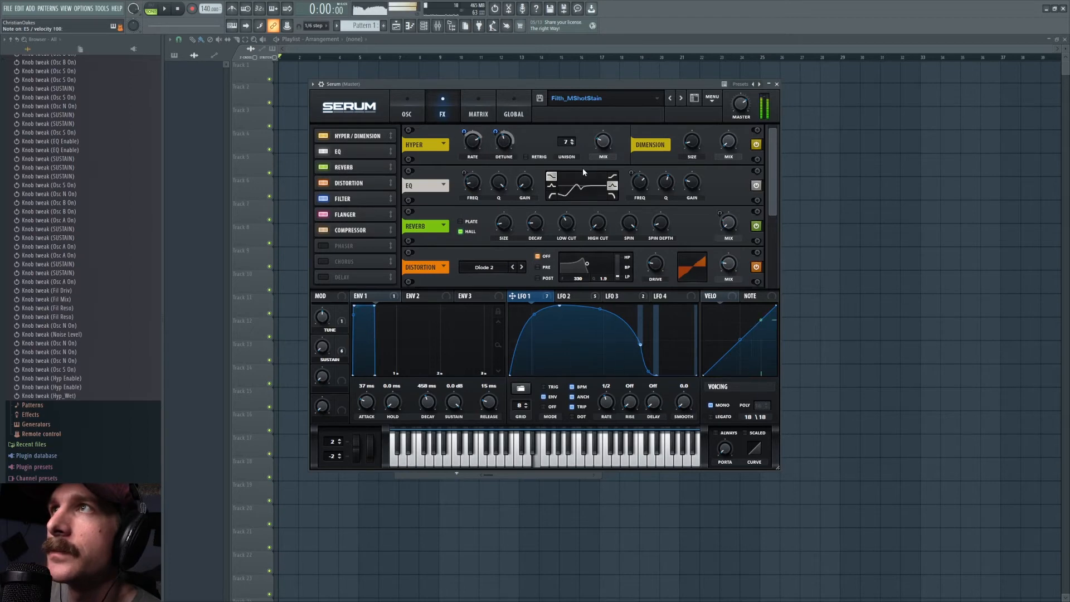
- Try a different Hyper mix amount while playing notes and return it to 25%
{"action": "left_click", "coordinate": [602, 146]}
{"action": "left_click_drag", "start_coordinate": [602, 146], "coordinate": [628, 66]}
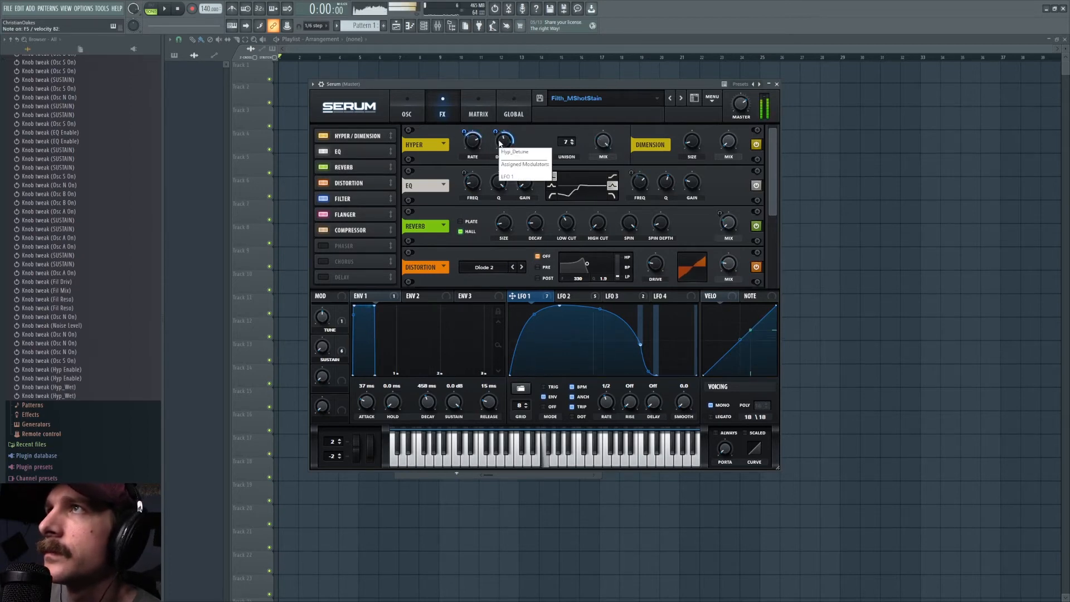
{"action": "left_click_drag", "start_coordinate": [603, 142], "coordinate": [597, 166]}
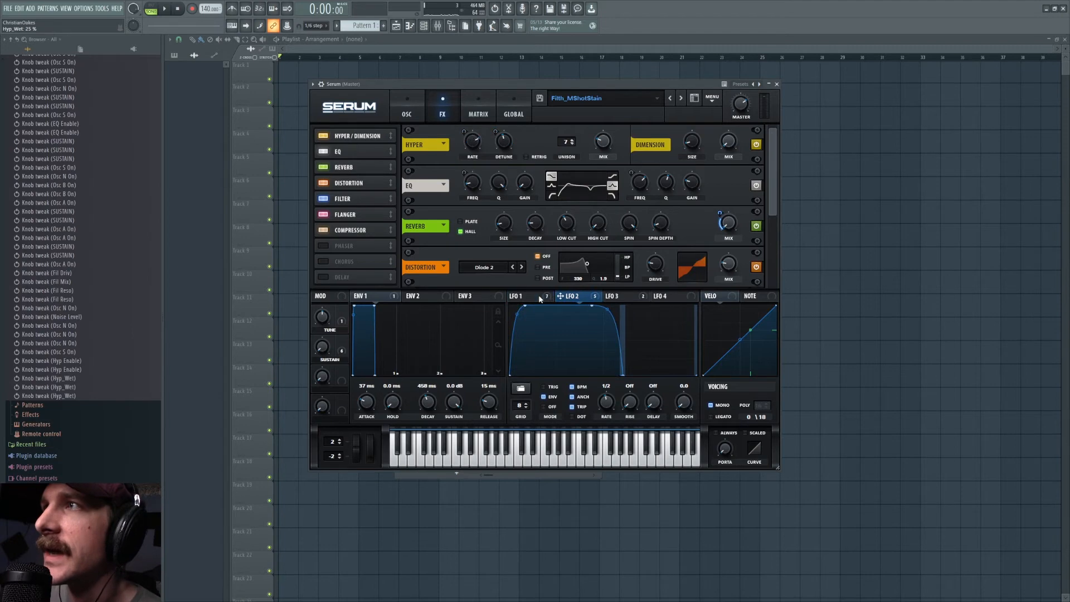
- Compare the shapes of LFO 1 and LFO 3 and which EQ and effects filter controls each one modulates
{"action": "scroll", "coordinate": [509, 157], "scroll_direction": "down", "scroll_amount": 1}
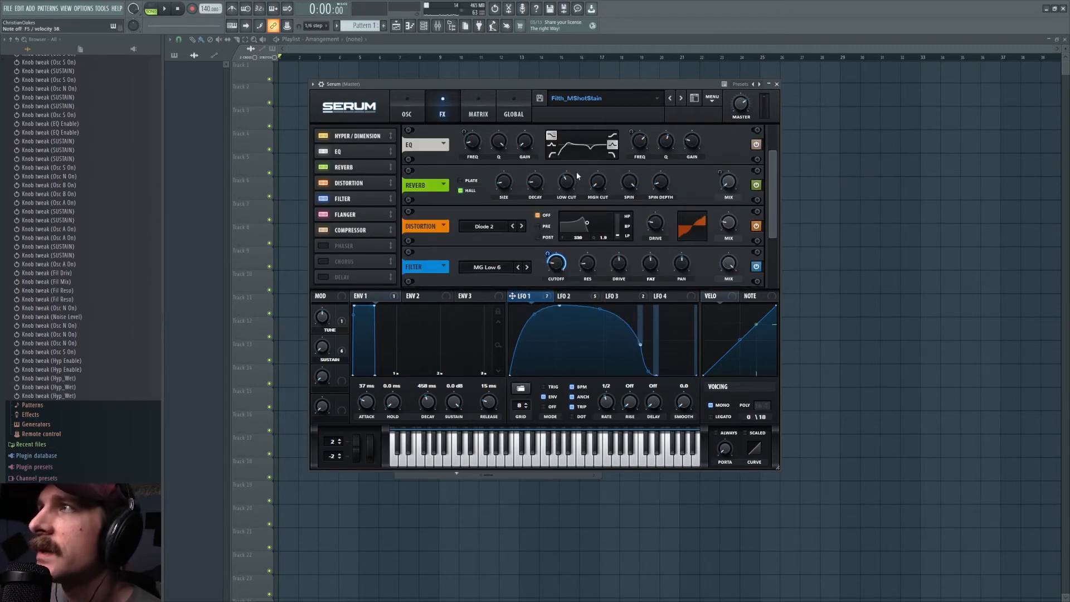
{"action": "left_click", "coordinate": [630, 299]}
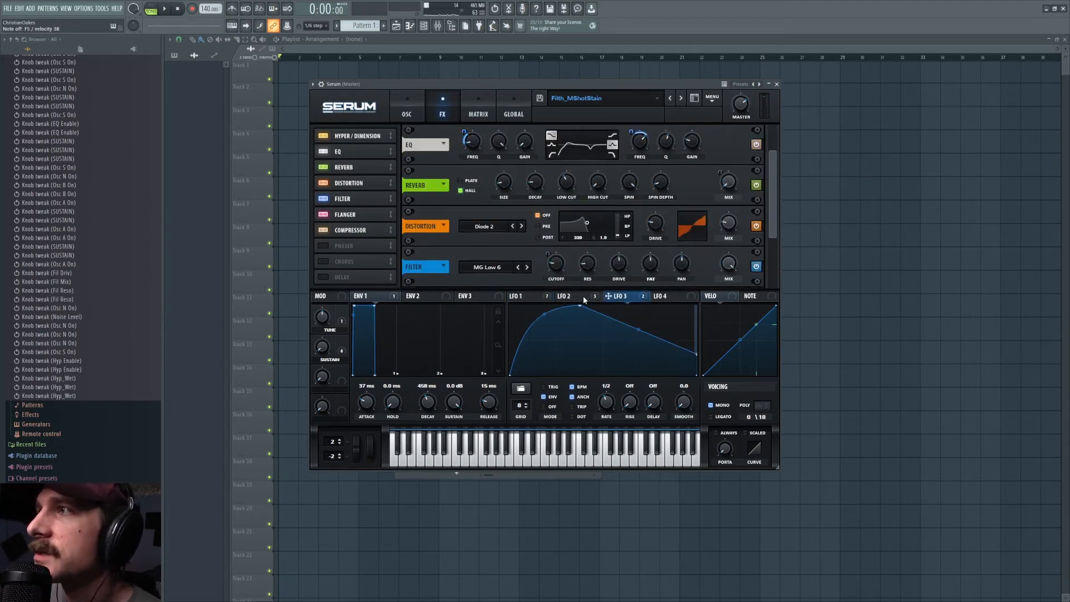
{"action": "left_click", "coordinate": [550, 298]}
{"action": "left_click", "coordinate": [637, 297]}
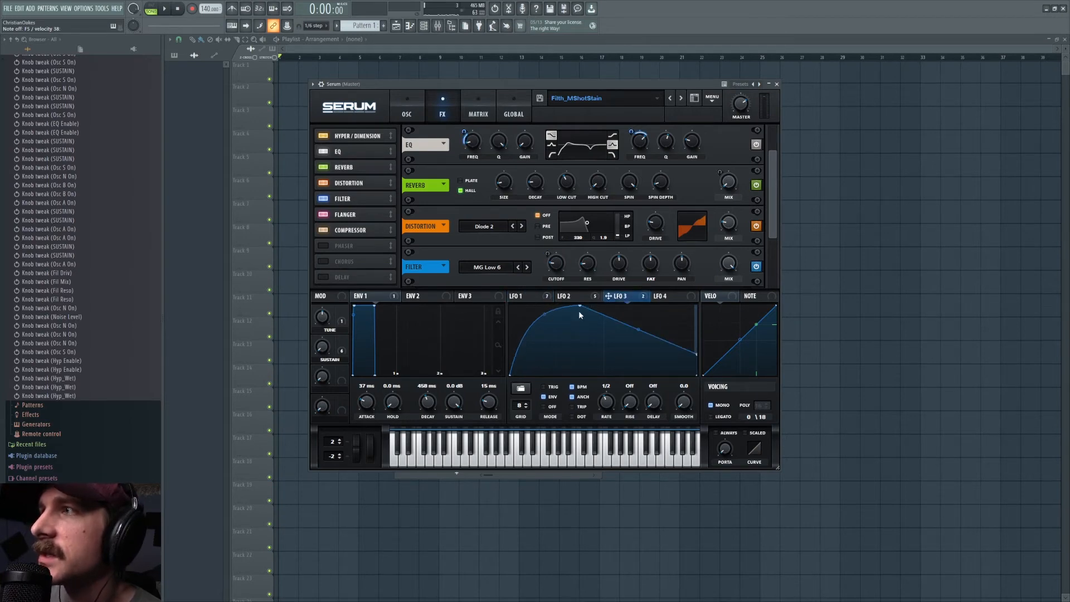
{"action": "left_click", "coordinate": [528, 298]}
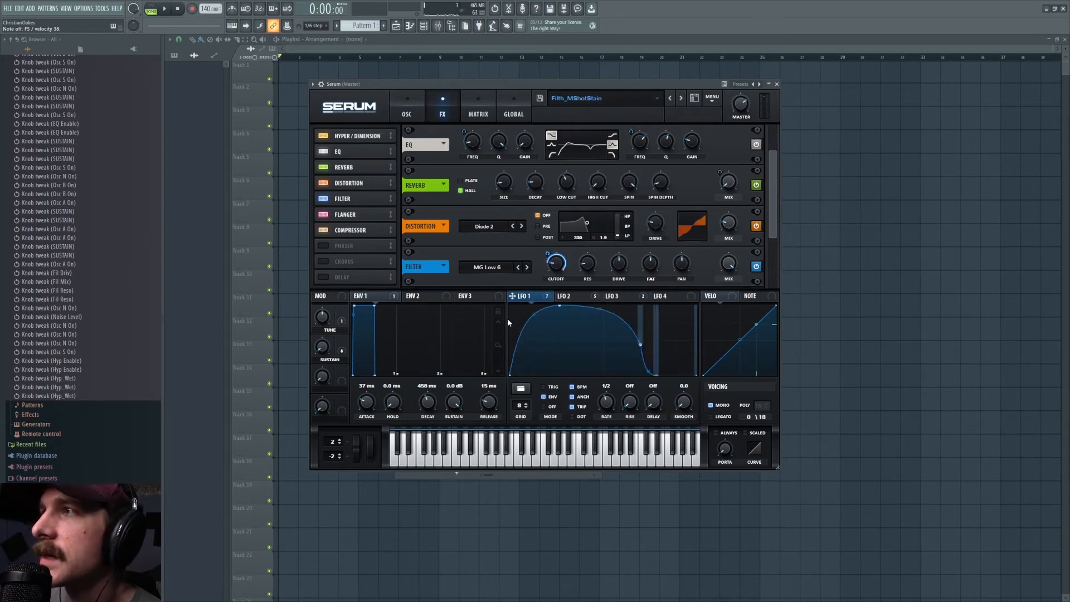
{"action": "left_click", "coordinate": [627, 297]}
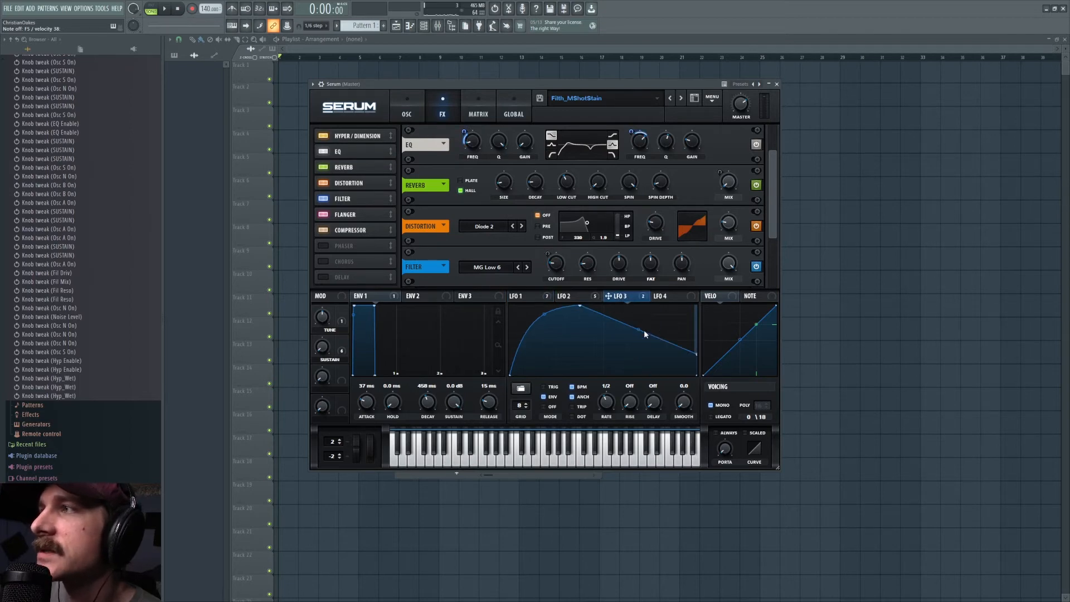
{"action": "left_click", "coordinate": [537, 295]}
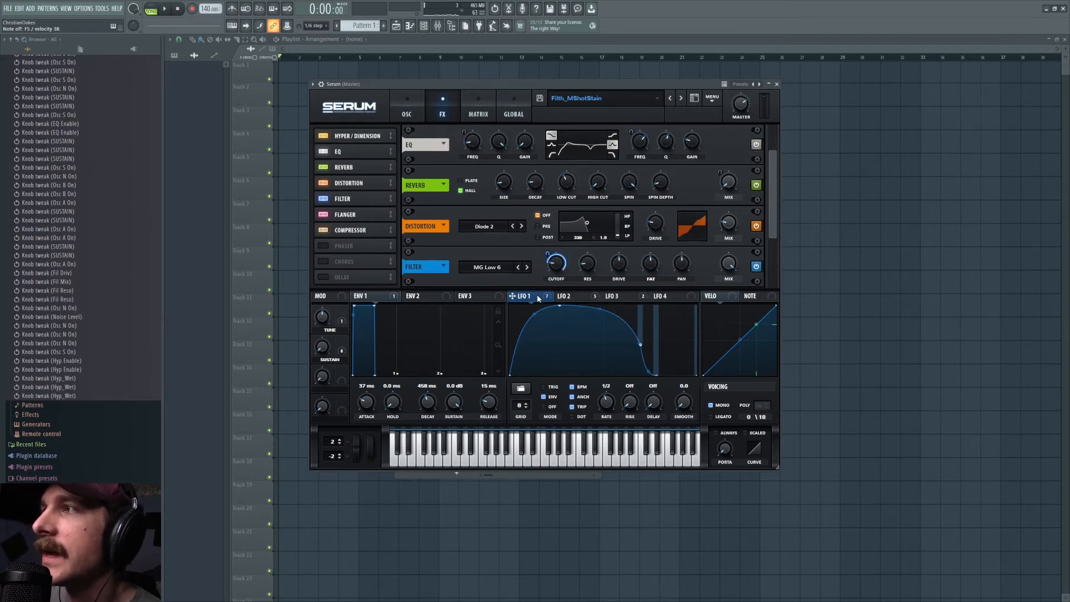
{"action": "left_click", "coordinate": [626, 298]}
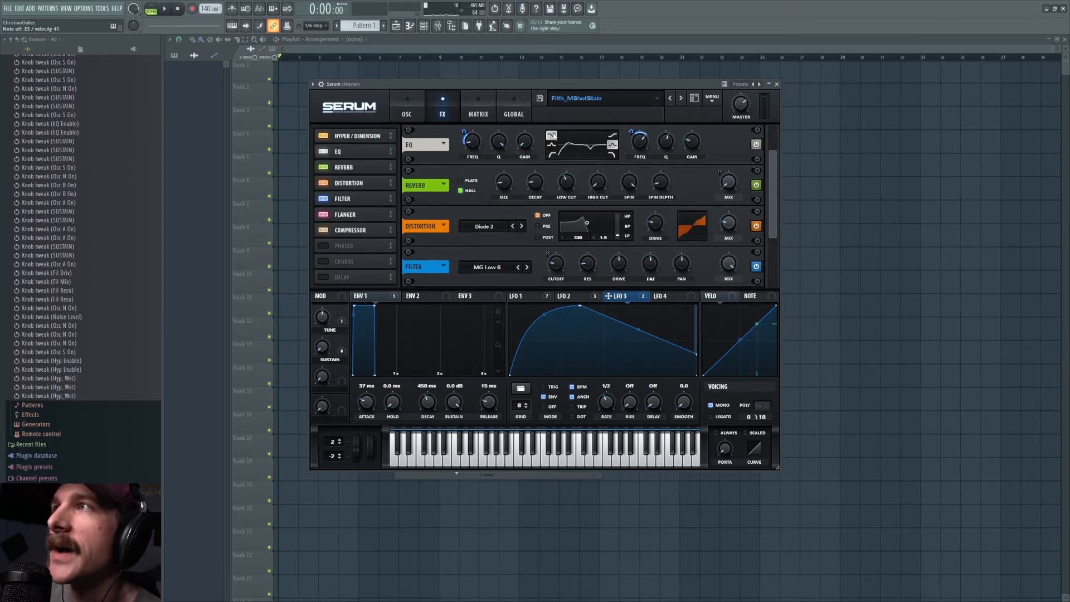
- Check the EQ's low-band gain and Q, and audition the EQ by switching it off and on again
{"action": "left_click_drag", "start_coordinate": [527, 142], "coordinate": [491, 209]}
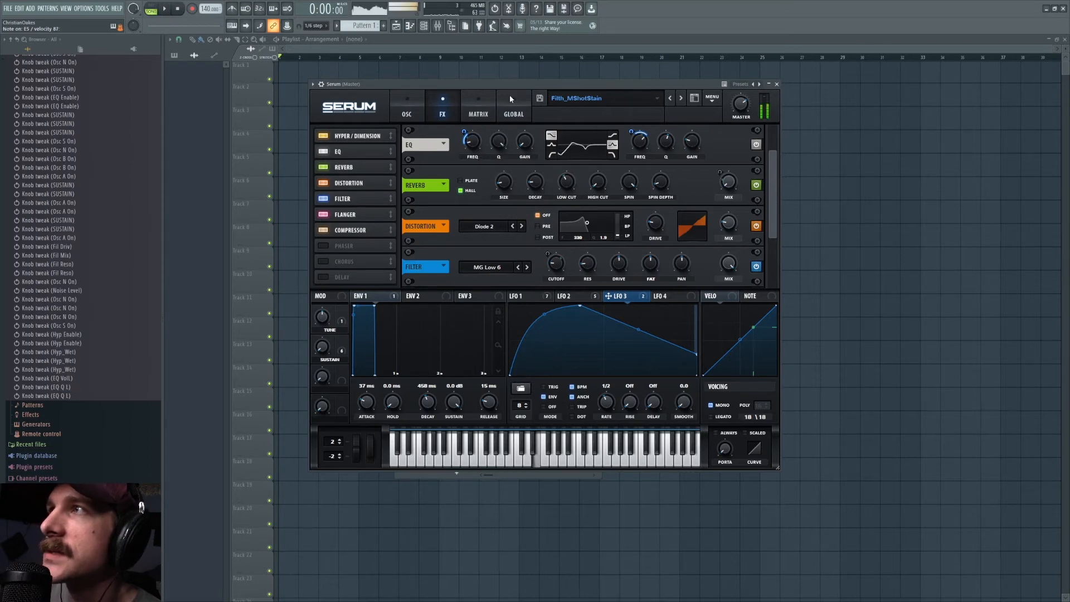
{"action": "left_click", "coordinate": [325, 153]}
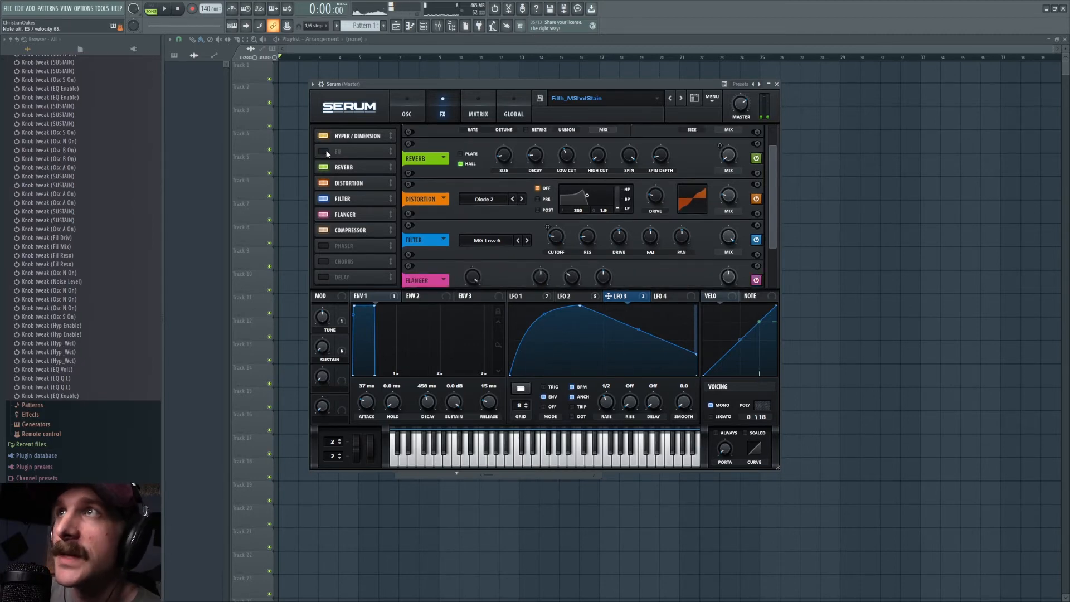
{"action": "left_click", "coordinate": [326, 151]}
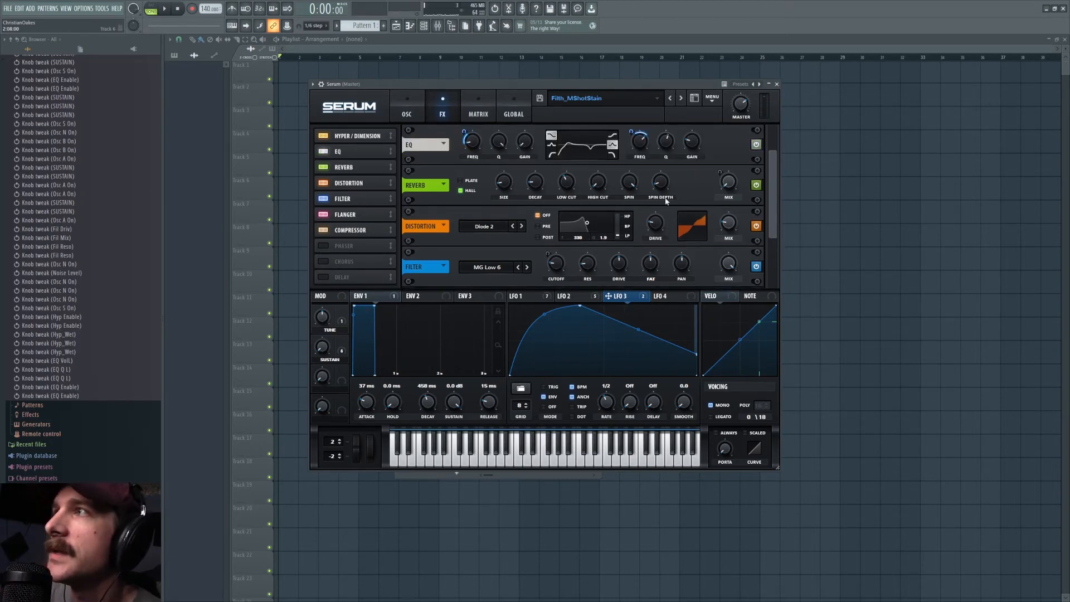
- Show LFO 2 and check the reverb's mix, size, decay, low cut and high cut settings
{"action": "left_click", "coordinate": [585, 295]}
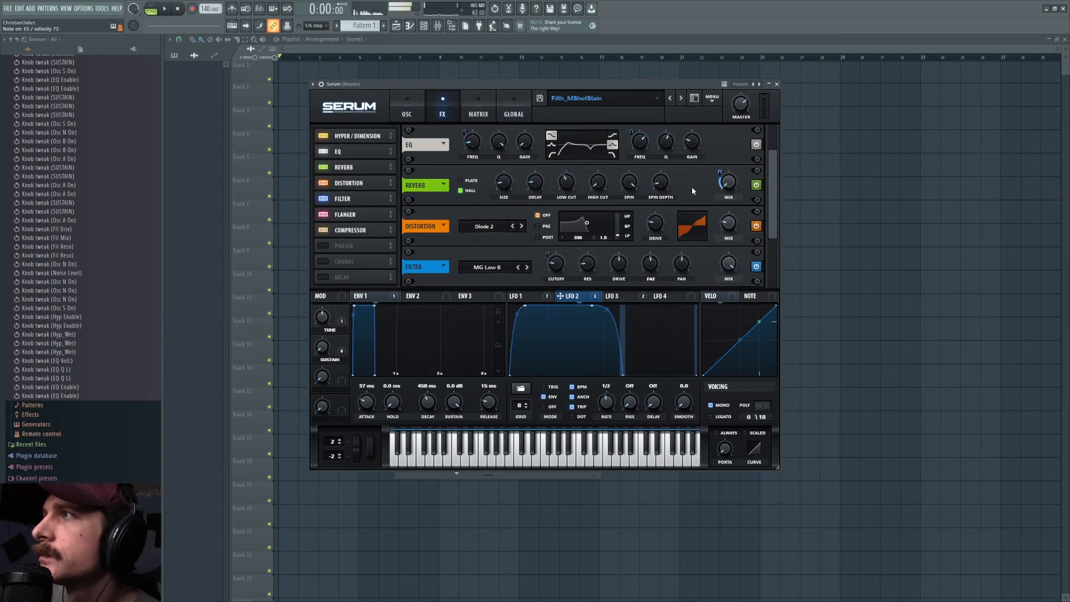
{"action": "left_click", "coordinate": [729, 181]}
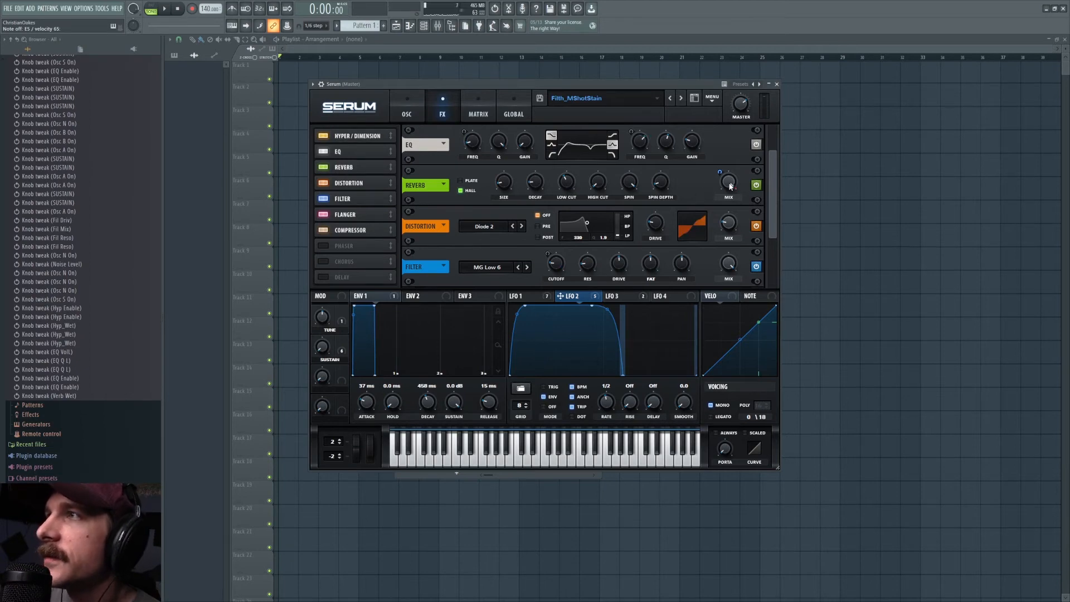
{"action": "left_click_drag", "start_coordinate": [503, 182], "coordinate": [537, 183]}
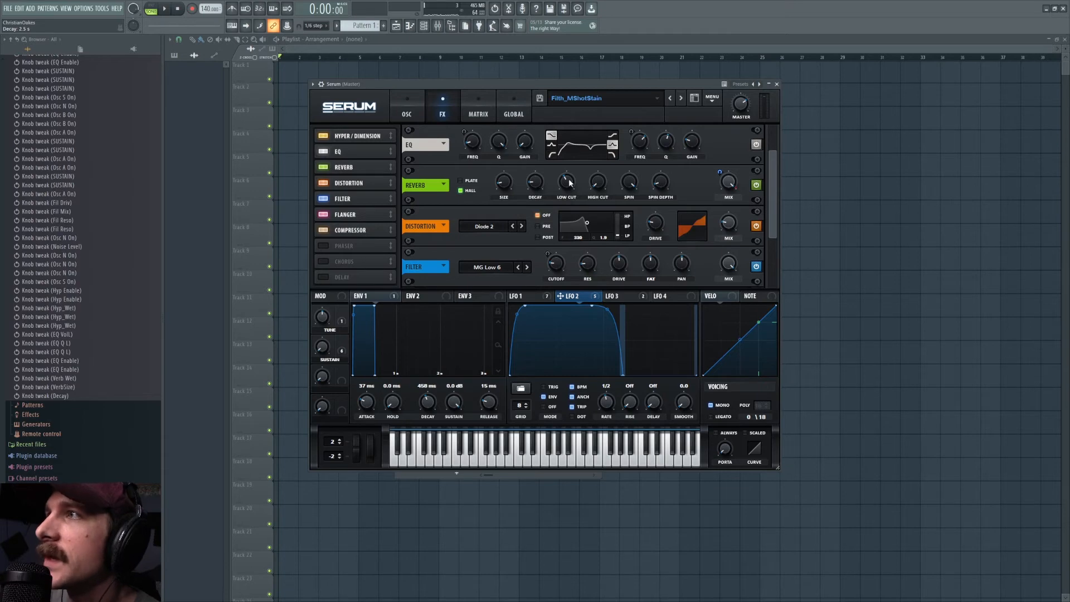
{"action": "left_click_drag", "start_coordinate": [568, 182], "coordinate": [597, 193]}
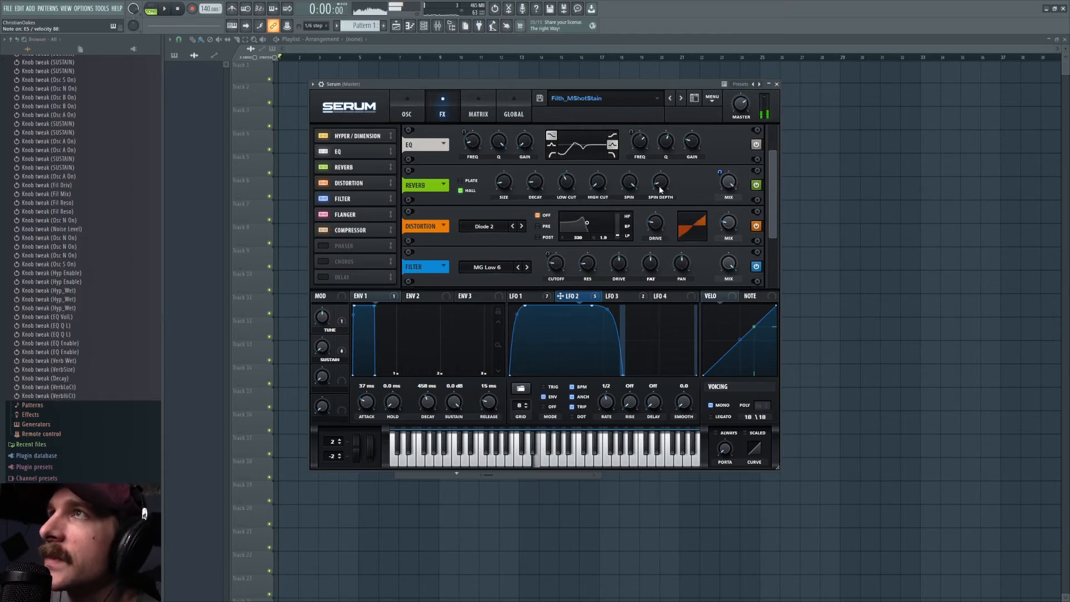
- Adjust the Sustain macro and check the reverb's spin depth and mix amounts
{"action": "left_click_drag", "start_coordinate": [317, 351], "coordinate": [396, 230]}
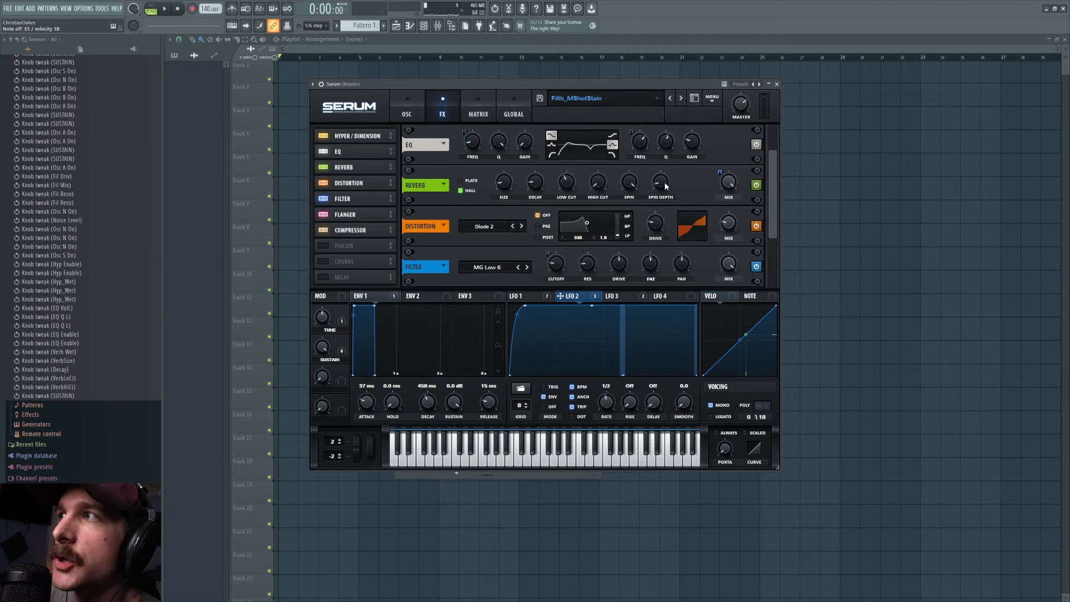
{"action": "left_click_drag", "start_coordinate": [664, 182], "coordinate": [664, 179]}
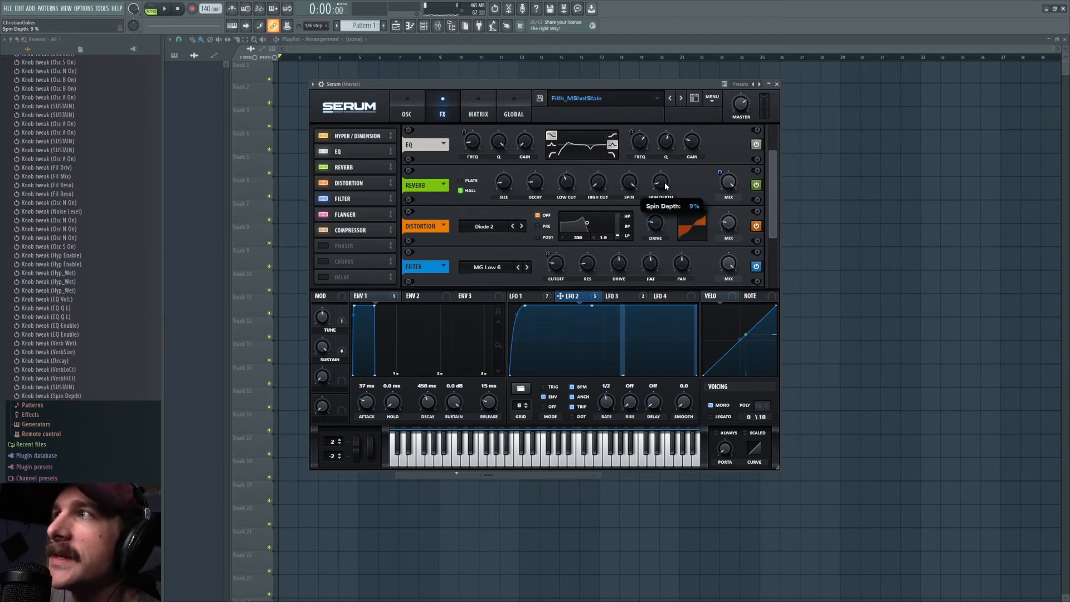
{"action": "mouse_move", "coordinate": [727, 195]}
{"action": "left_click", "coordinate": [727, 192]}
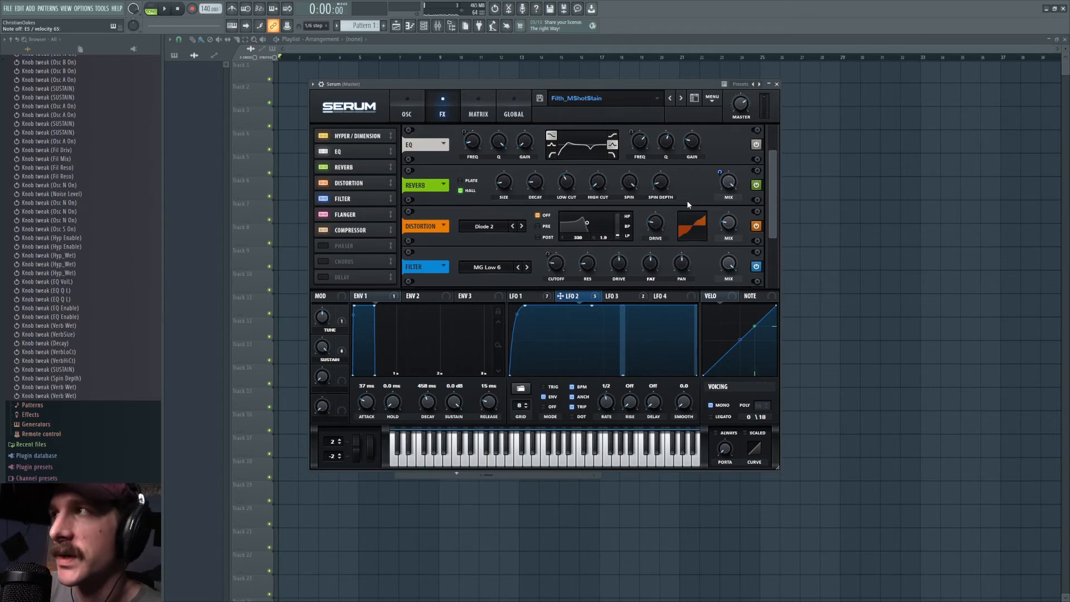
{"action": "left_click_drag", "start_coordinate": [733, 182], "coordinate": [734, 195]}
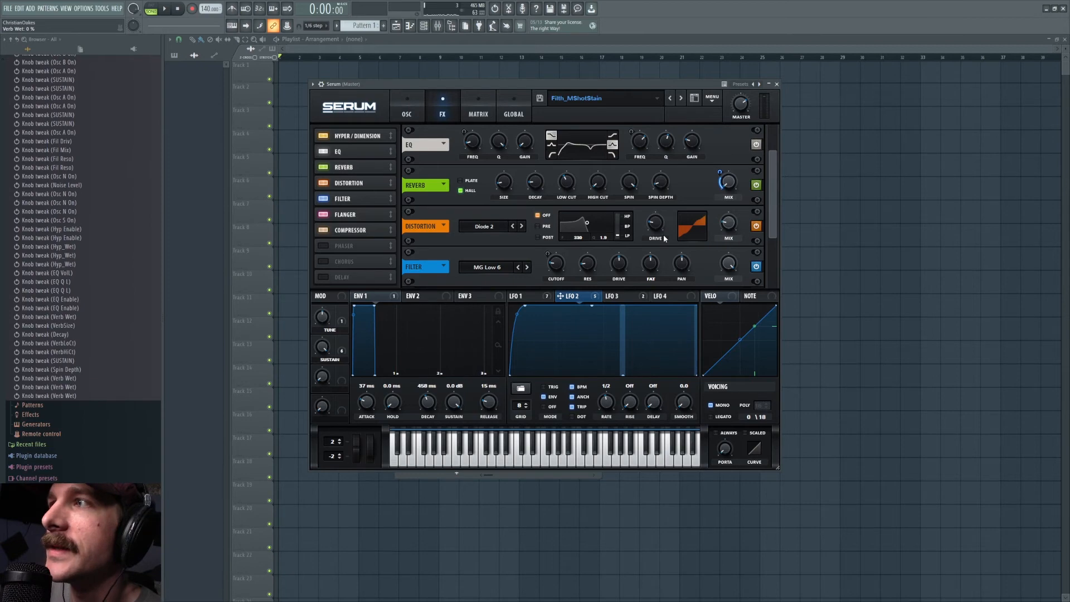
- Show LFO 3 and examine the modulation matrix for the LFO destinations and the Verb Wet aux source
{"action": "left_click", "coordinate": [634, 299]}
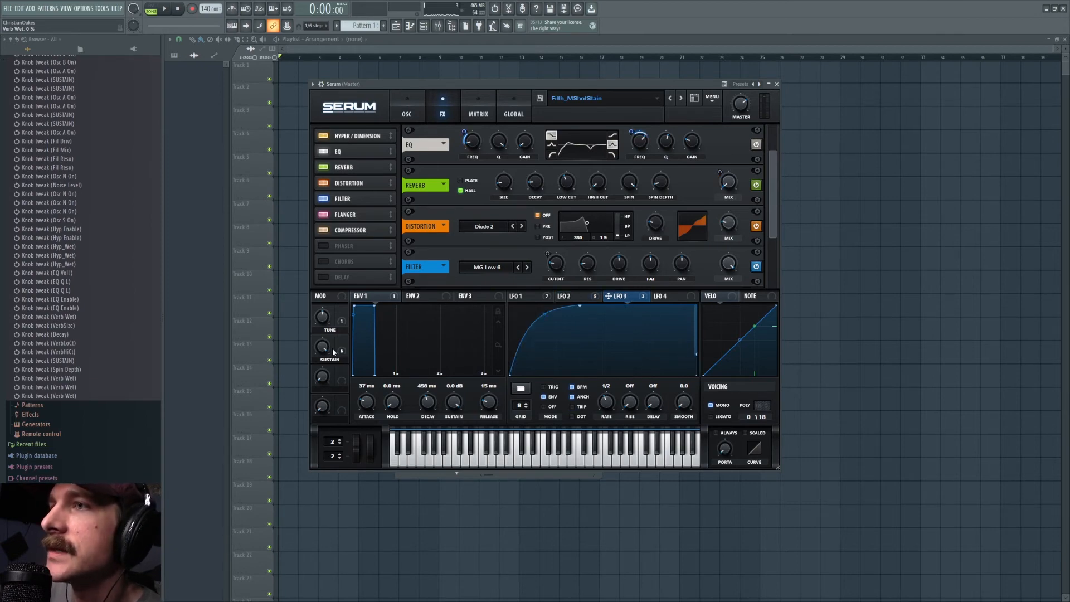
{"action": "left_click", "coordinate": [487, 102]}
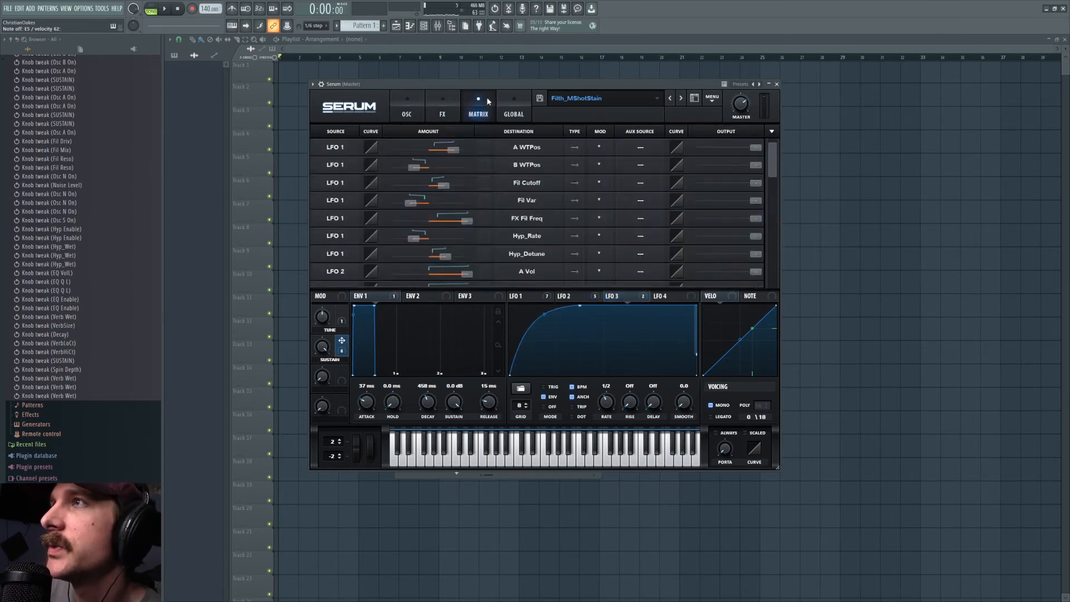
{"action": "left_click", "coordinate": [513, 109]}
{"action": "left_click", "coordinate": [462, 107]}
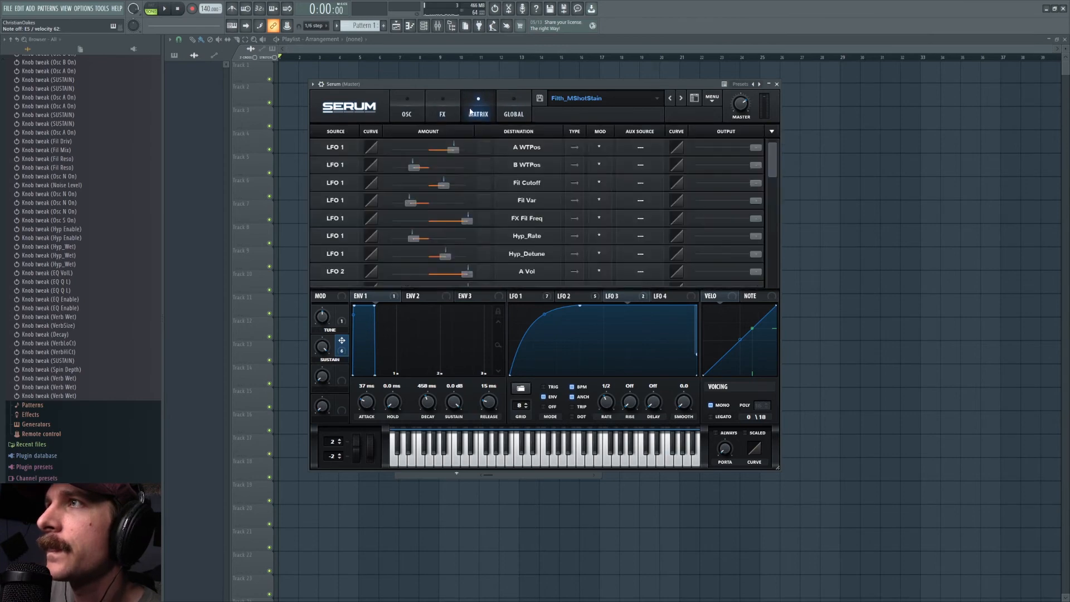
{"action": "scroll", "coordinate": [668, 235], "scroll_direction": "down", "scroll_amount": 6}
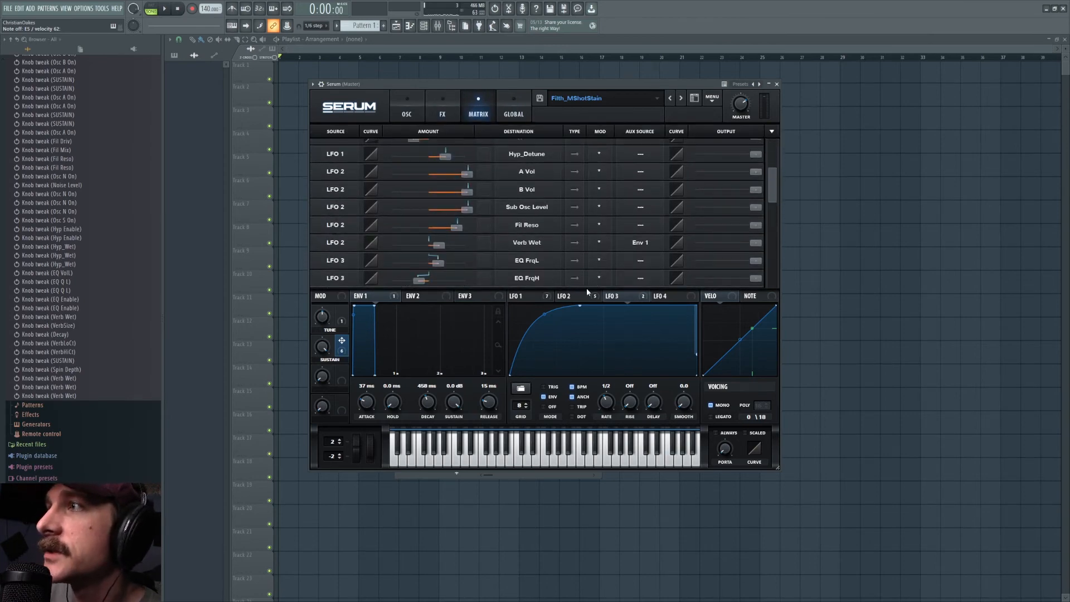
- Return to the effects and try bypassing all destinations of Env 1
{"action": "left_click", "coordinate": [428, 105]}
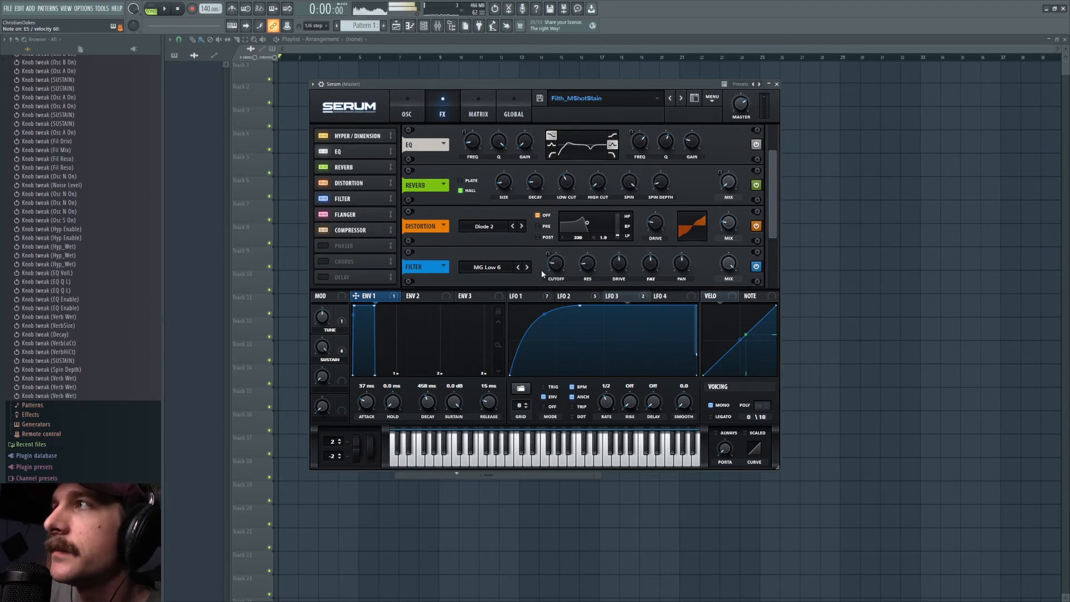
{"action": "right_click", "coordinate": [361, 301]}
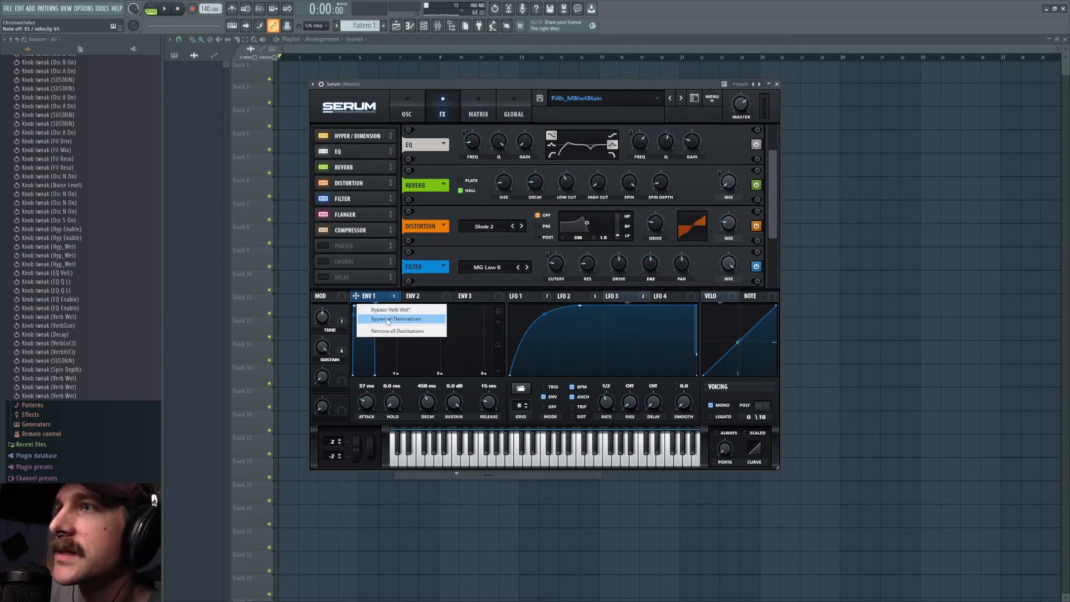
{"action": "left_click", "coordinate": [387, 319]}
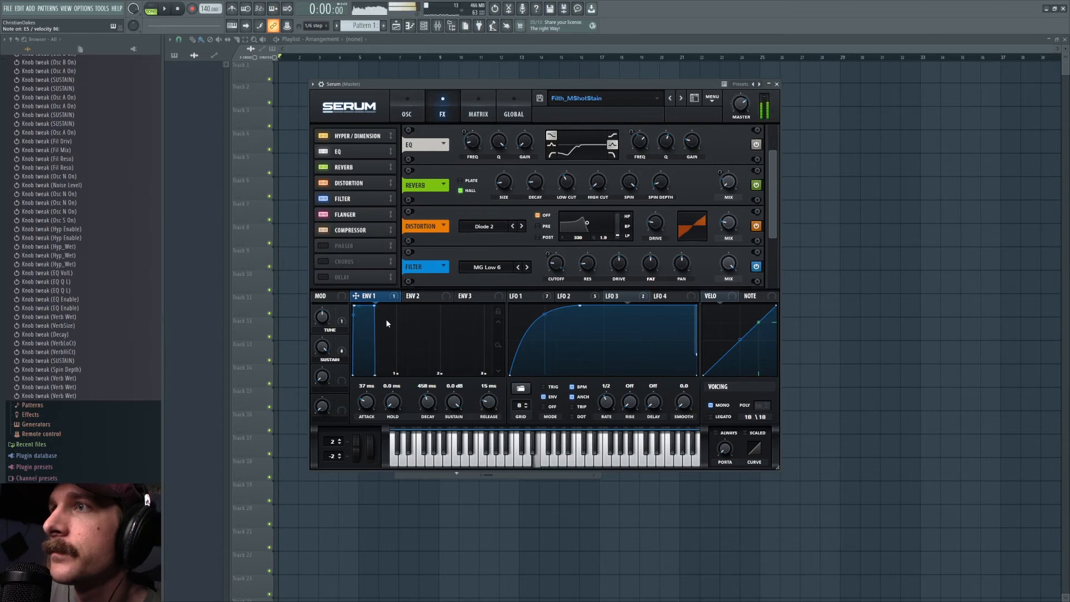
{"action": "right_click", "coordinate": [390, 298]}
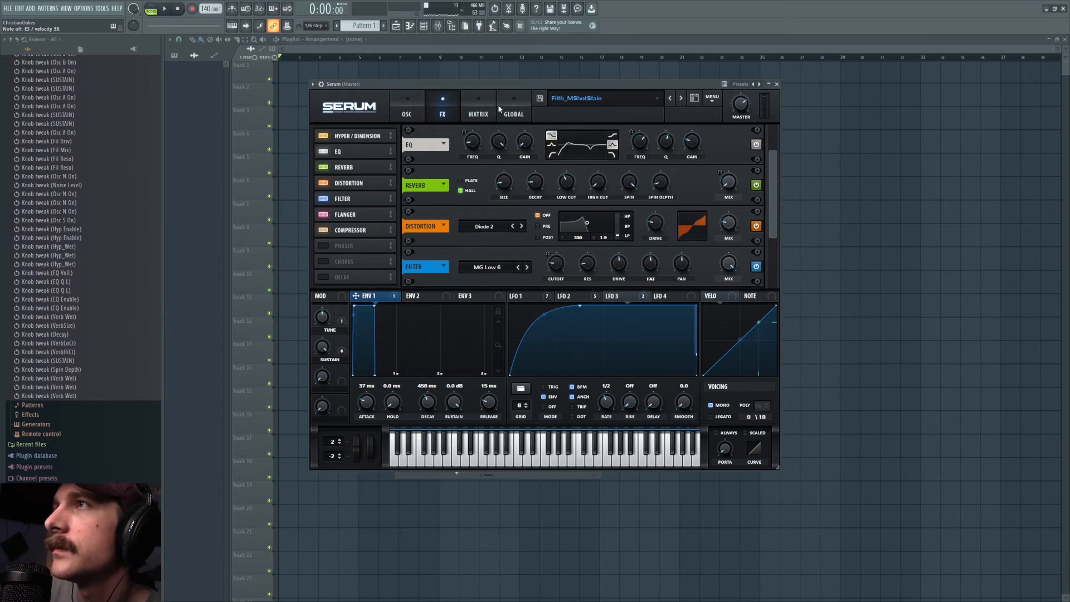
- Audition the Verb Wet modulation without its aux source, restore Env 1 there, and return to the effects with LFO 2 shown
{"action": "left_click", "coordinate": [514, 106]}
{"action": "left_click", "coordinate": [477, 112]}
{"action": "left_click", "coordinate": [640, 260]}
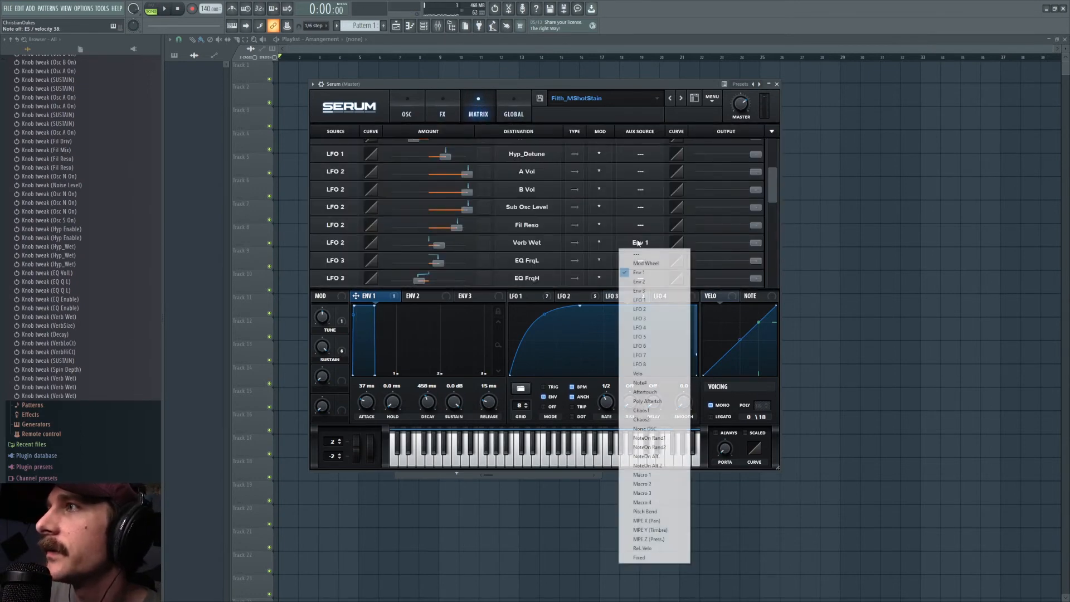
{"action": "left_click", "coordinate": [644, 254]}
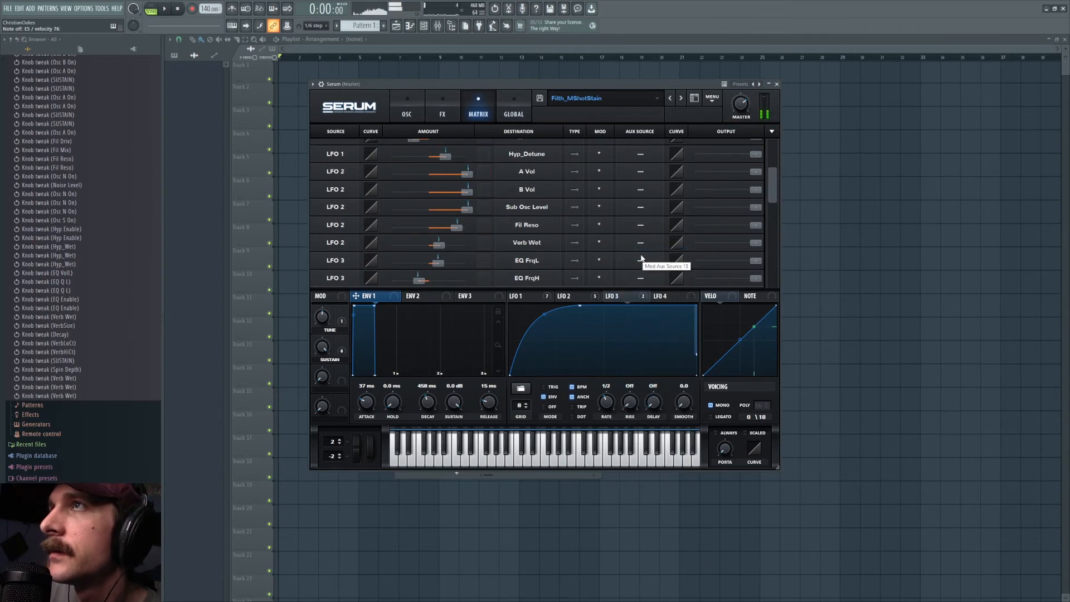
{"action": "left_click", "coordinate": [639, 246]}
{"action": "left_click", "coordinate": [648, 273]}
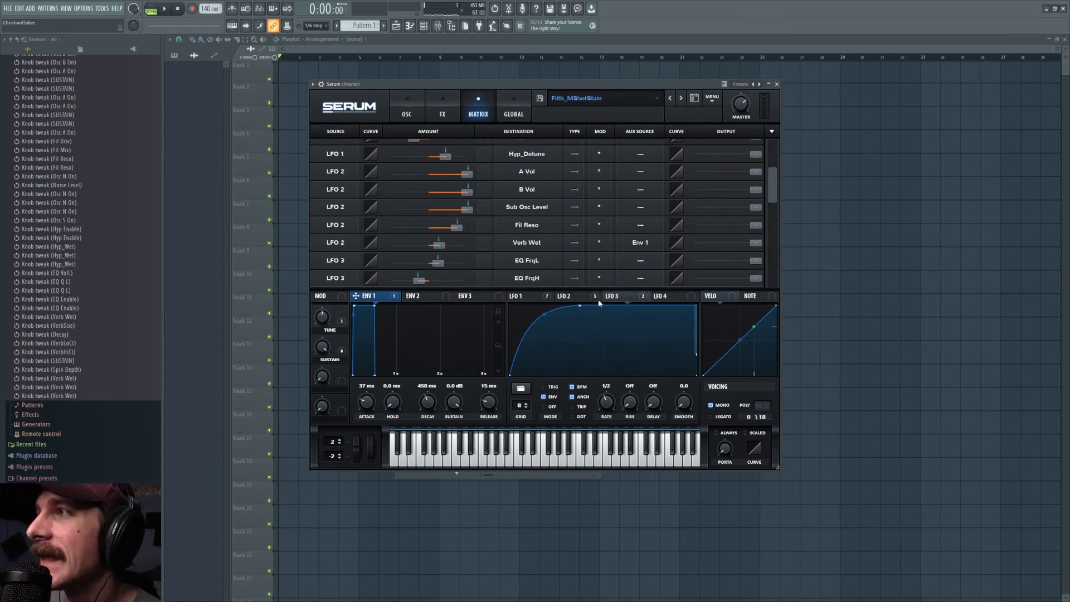
{"action": "left_click", "coordinate": [573, 295]}
{"action": "left_click", "coordinate": [443, 107]}
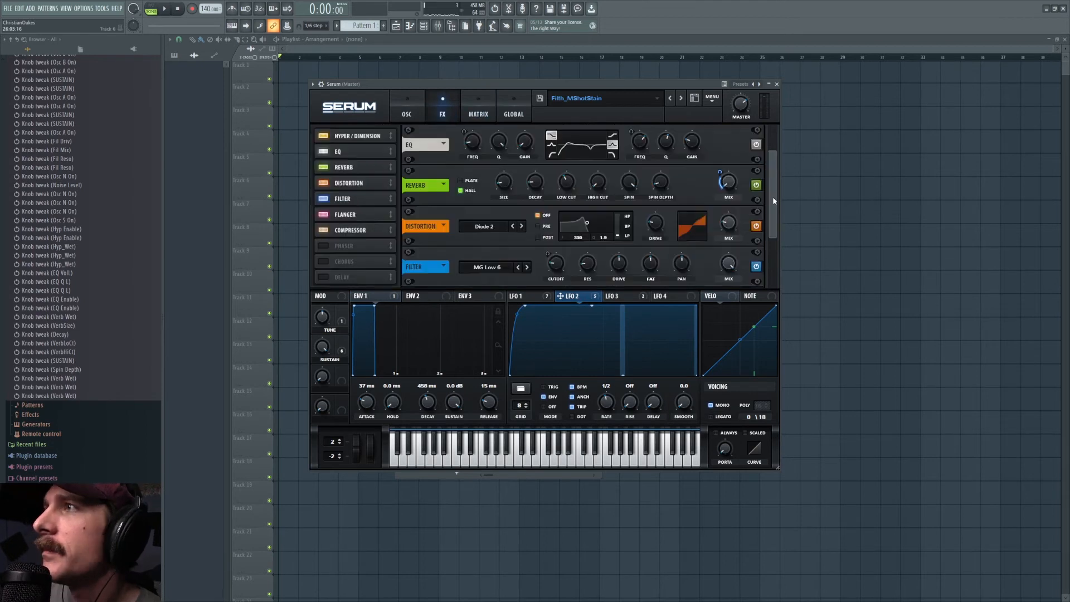
- Audition the Diode 2 distortion with a higher mix and return the mix to its earlier amount
{"action": "left_click_drag", "start_coordinate": [770, 216], "coordinate": [767, 226]}
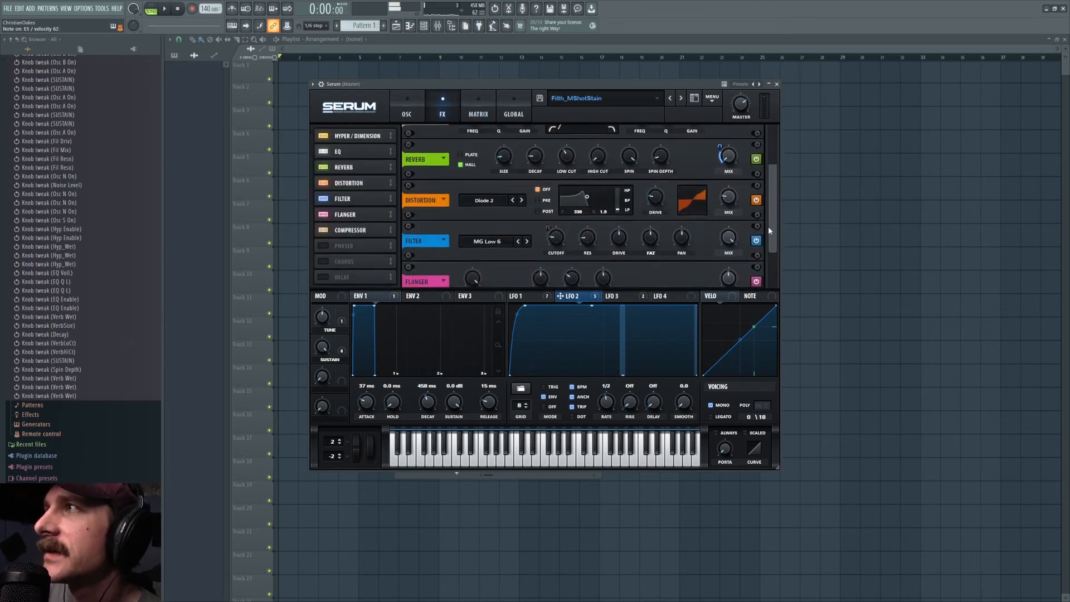
{"action": "left_click", "coordinate": [729, 204]}
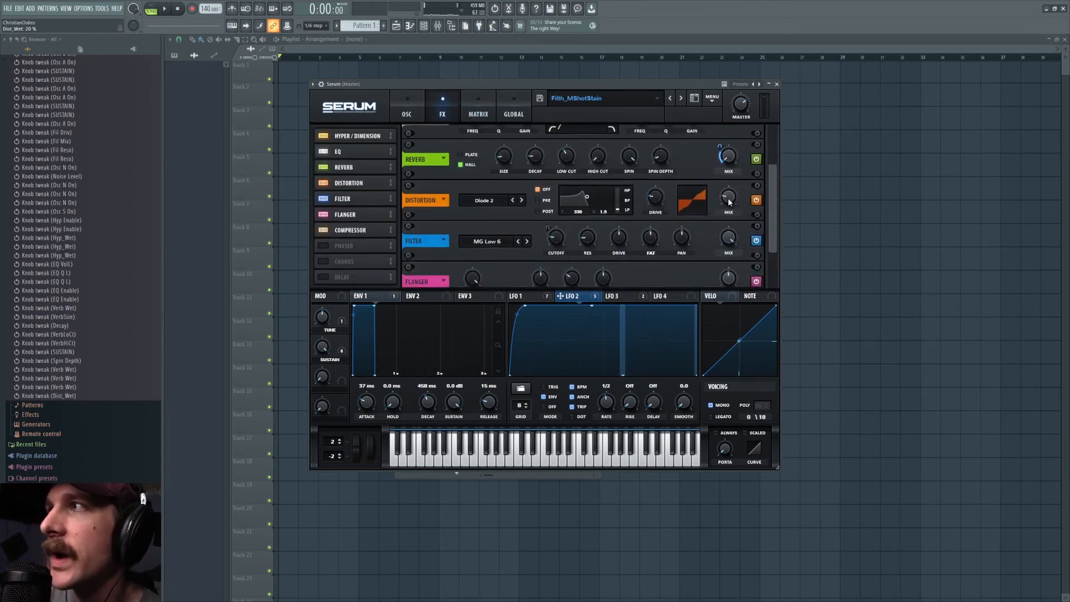
{"action": "left_click", "coordinate": [655, 196]}
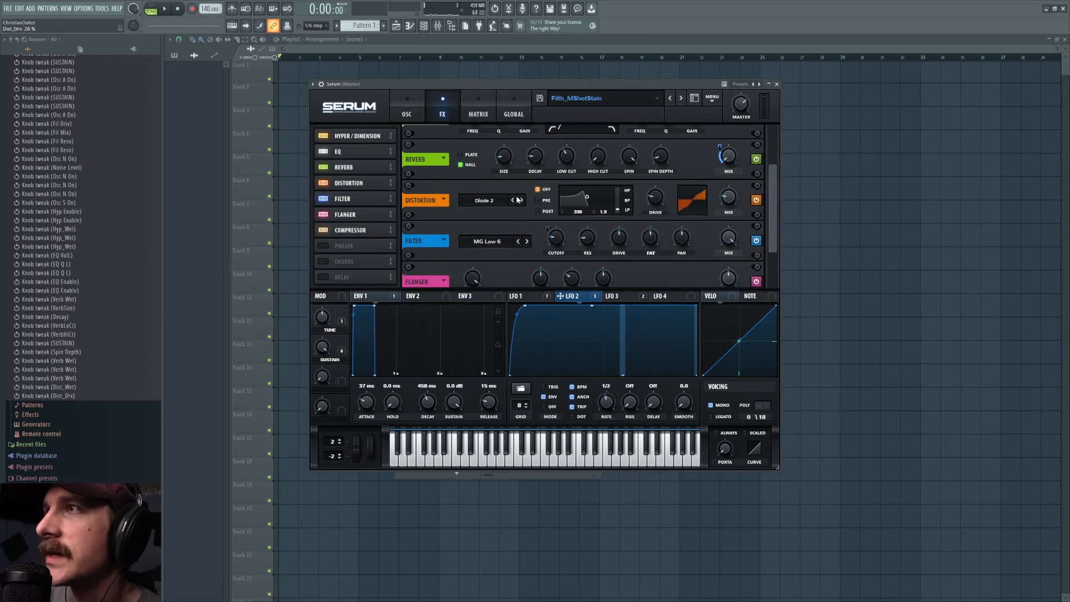
{"action": "left_click", "coordinate": [727, 200]}
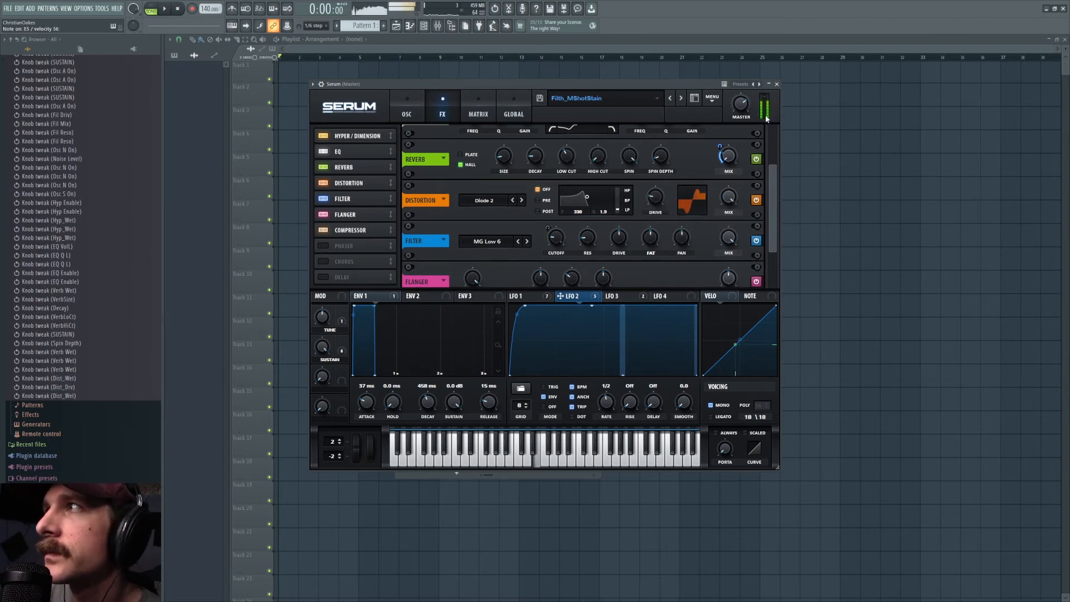
{"action": "left_click", "coordinate": [494, 7]}
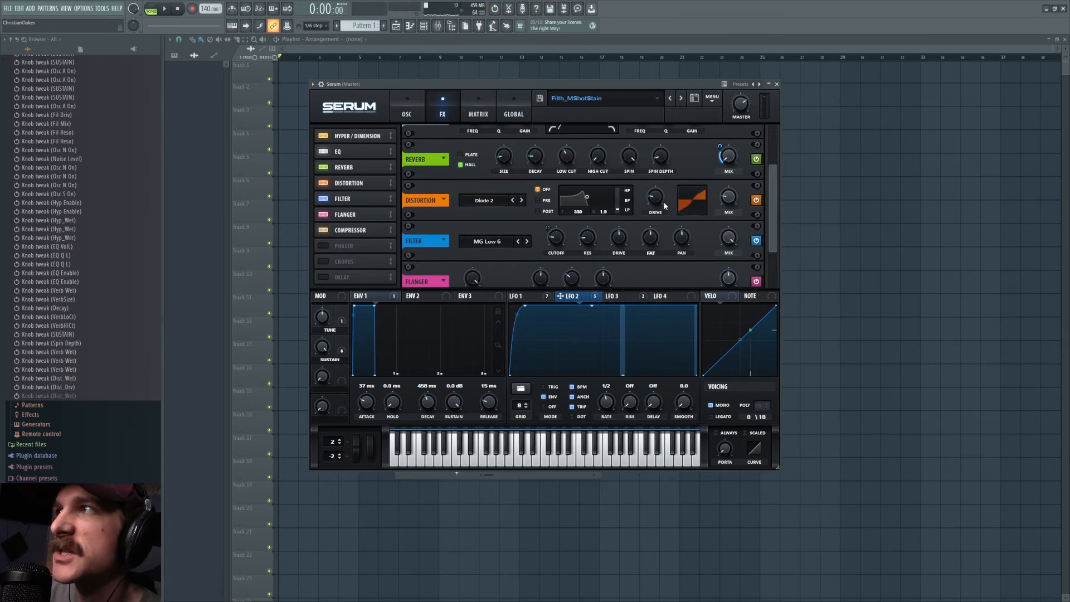
- Try the distortion at 86% drive with a raised mix, and revert both changes through the project history
{"action": "left_click_drag", "start_coordinate": [659, 202], "coordinate": [669, 172]}
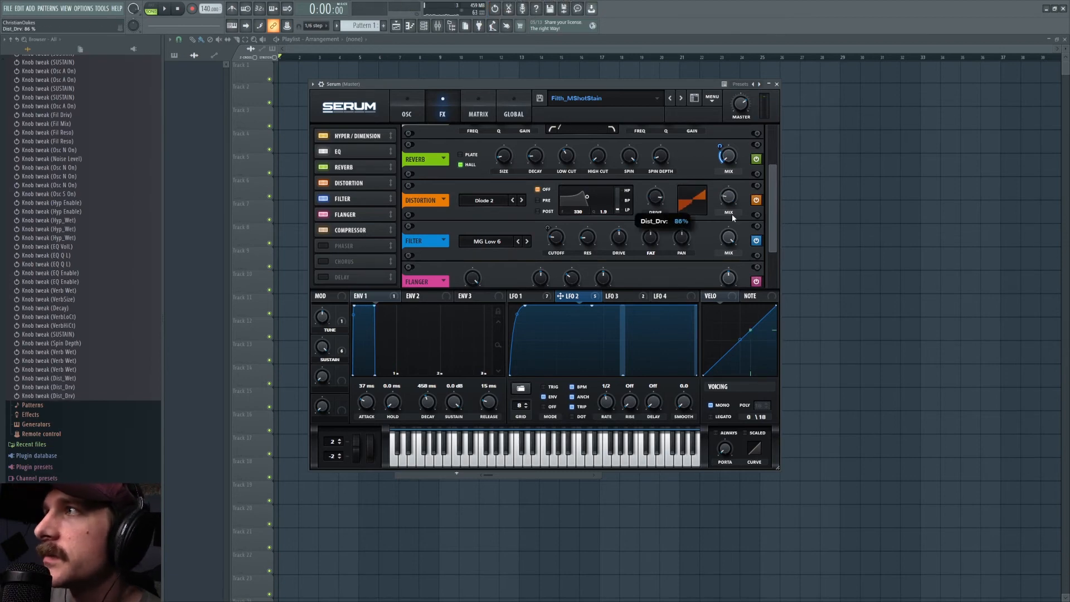
{"action": "left_click_drag", "start_coordinate": [730, 201], "coordinate": [777, 105]}
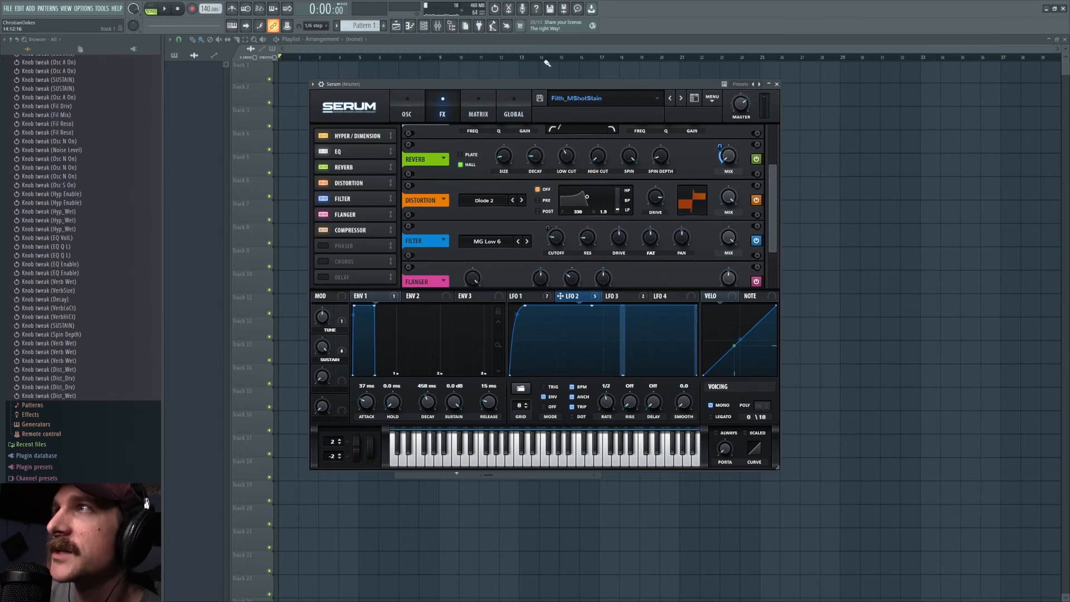
{"action": "left_click", "coordinate": [67, 378]}
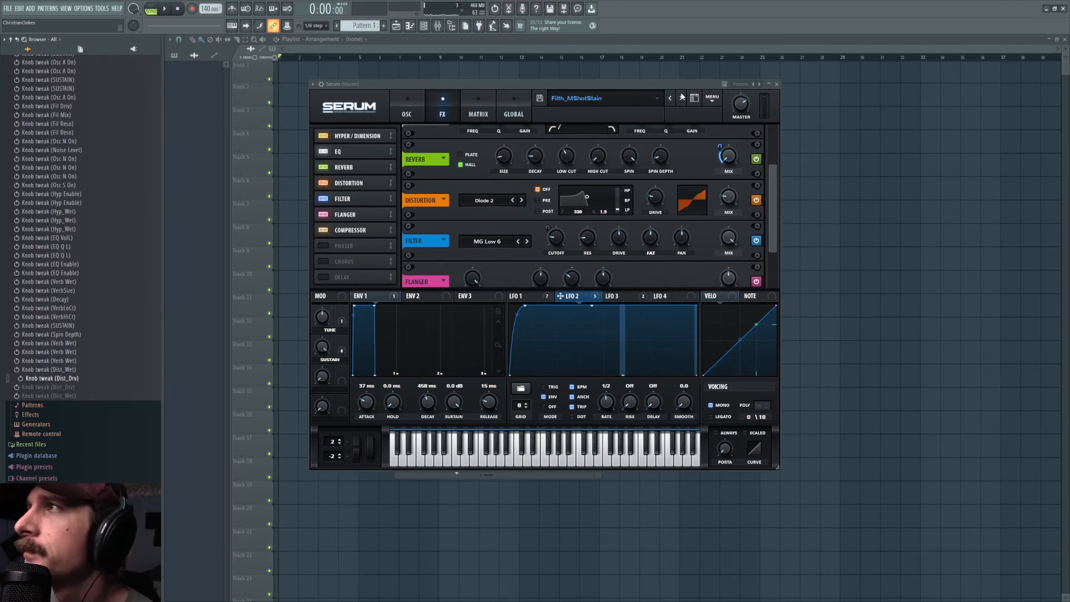
- Check the flanger's rate and feedback amounts and undo the feedback tweak
{"action": "scroll", "coordinate": [767, 212], "scroll_direction": "down", "scroll_amount": 3}
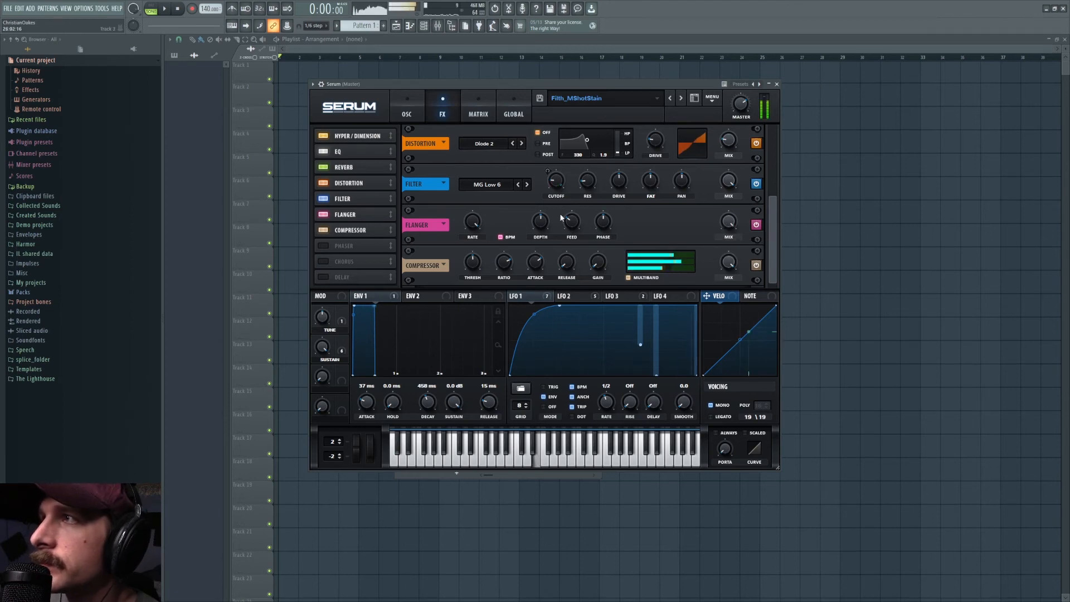
{"action": "mouse_move", "coordinate": [478, 223]}
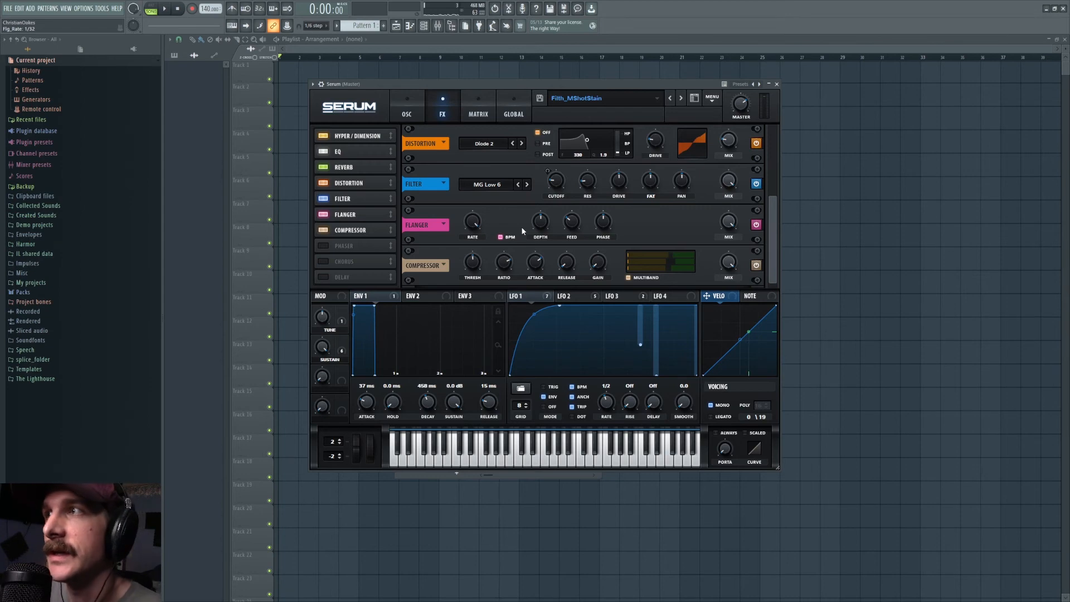
{"action": "mouse_move", "coordinate": [577, 226]}
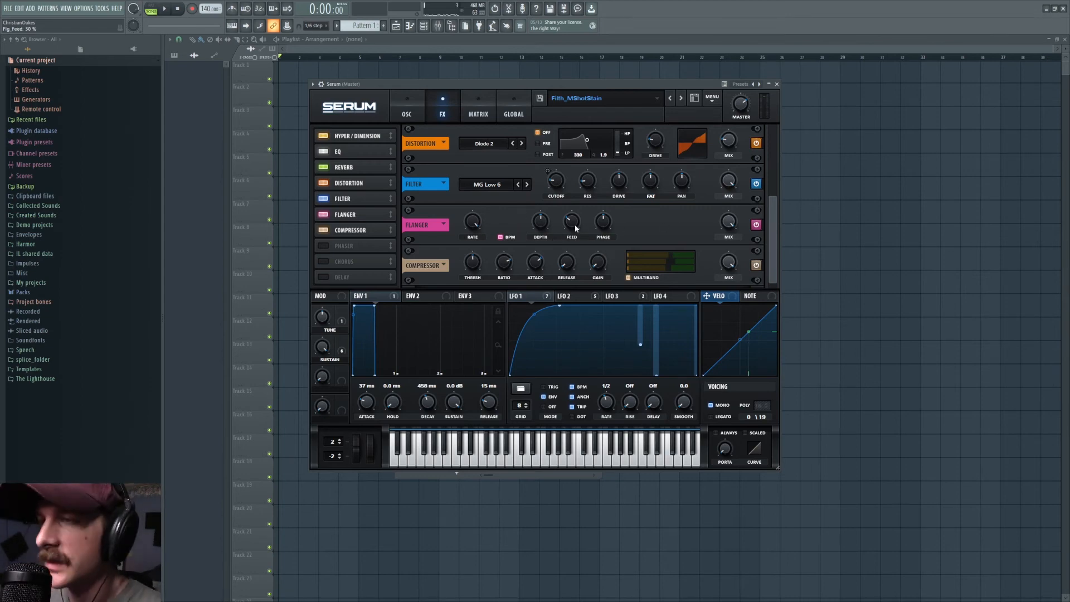
{"action": "left_click_drag", "start_coordinate": [577, 228], "coordinate": [571, 225]}
{"action": "key", "text": "ctrl+z"}
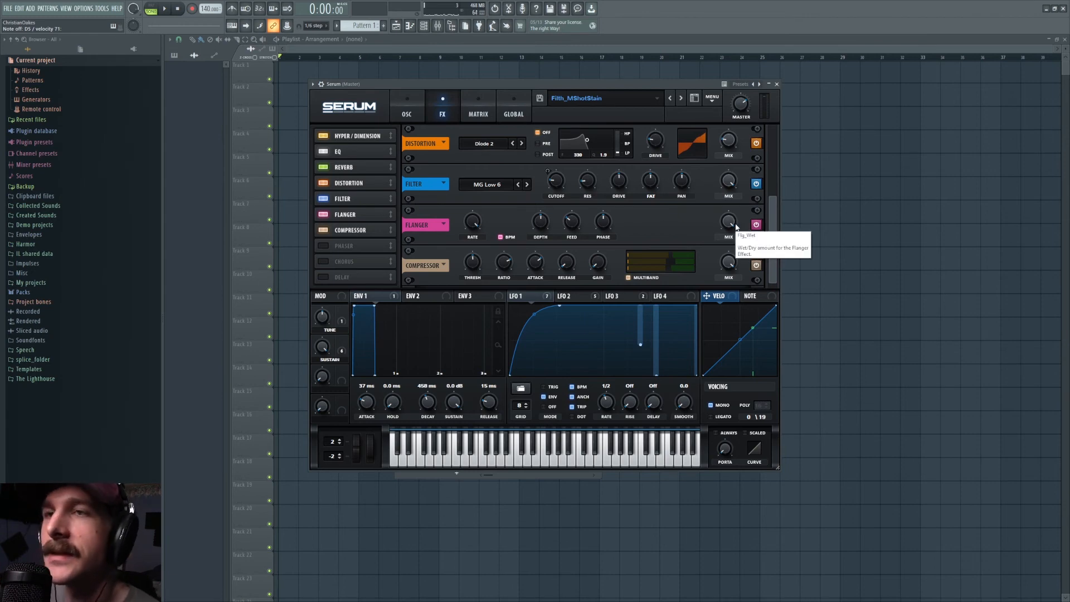
- Set the flanger's mix to 50%, and audition it at lower and higher amounts
{"action": "left_click_drag", "start_coordinate": [730, 221], "coordinate": [732, 273]}
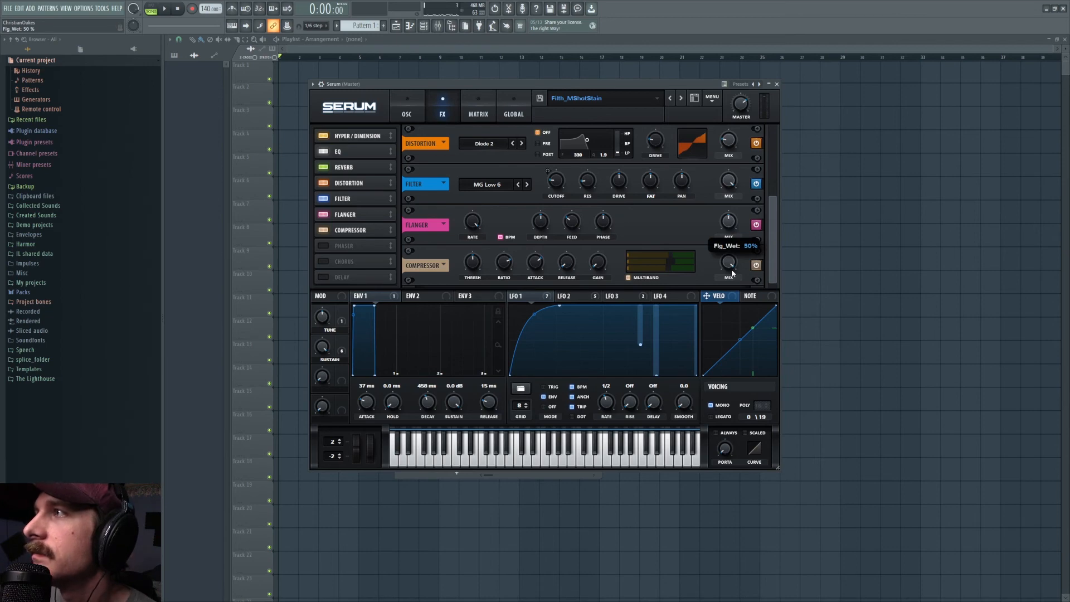
{"action": "left_click_drag", "start_coordinate": [730, 229], "coordinate": [727, 285]}
{"action": "left_click_drag", "start_coordinate": [726, 226], "coordinate": [741, 185]}
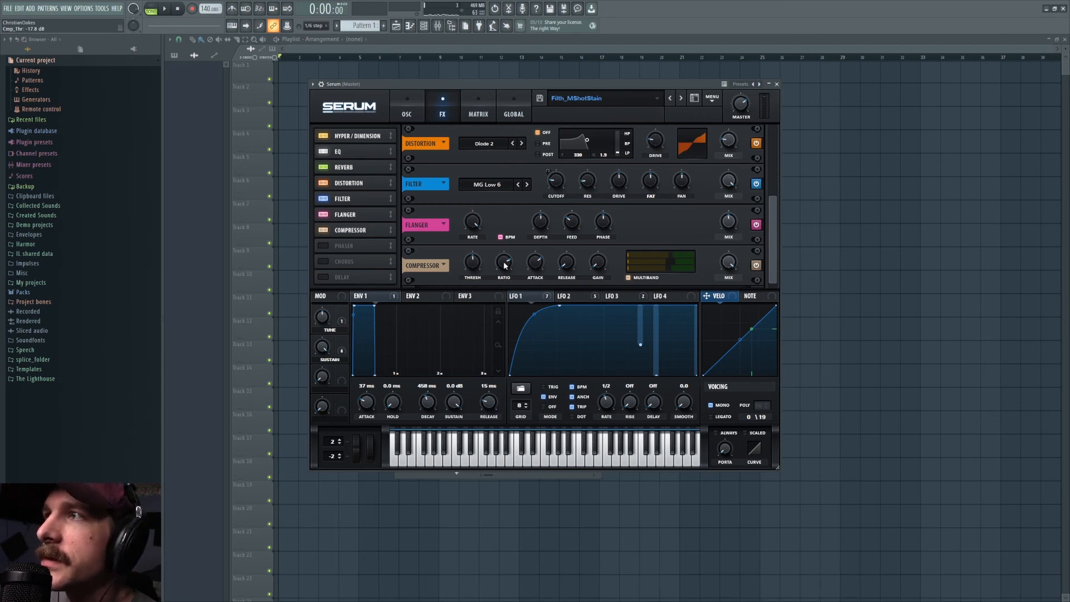
- Check the multiband compressor's ratio, attack and release, and audition it with the attack reset to default
{"action": "mouse_move", "coordinate": [504, 265]}
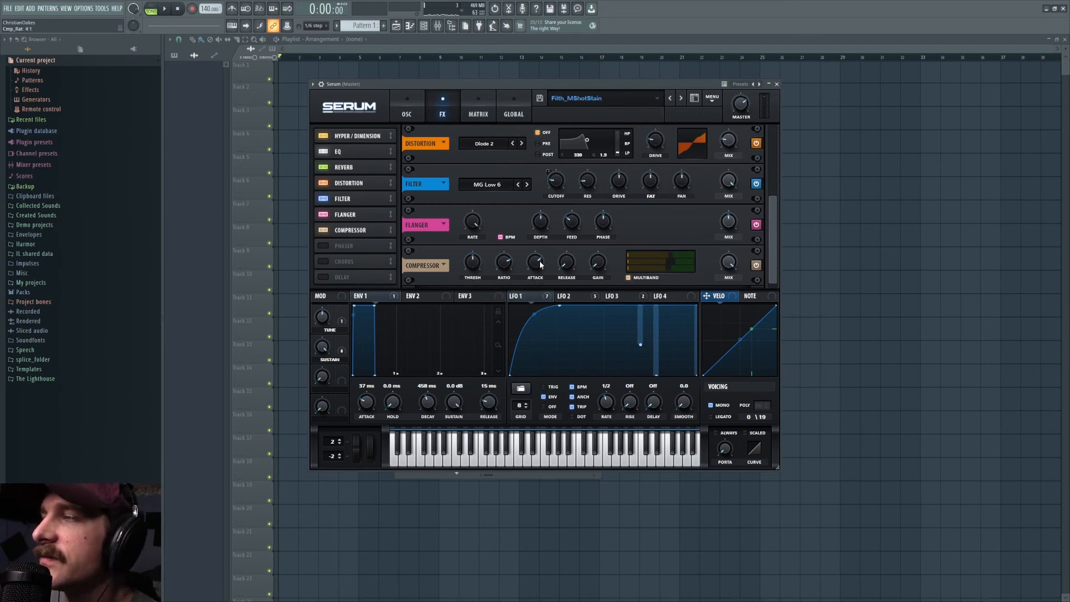
{"action": "mouse_move", "coordinate": [569, 267]}
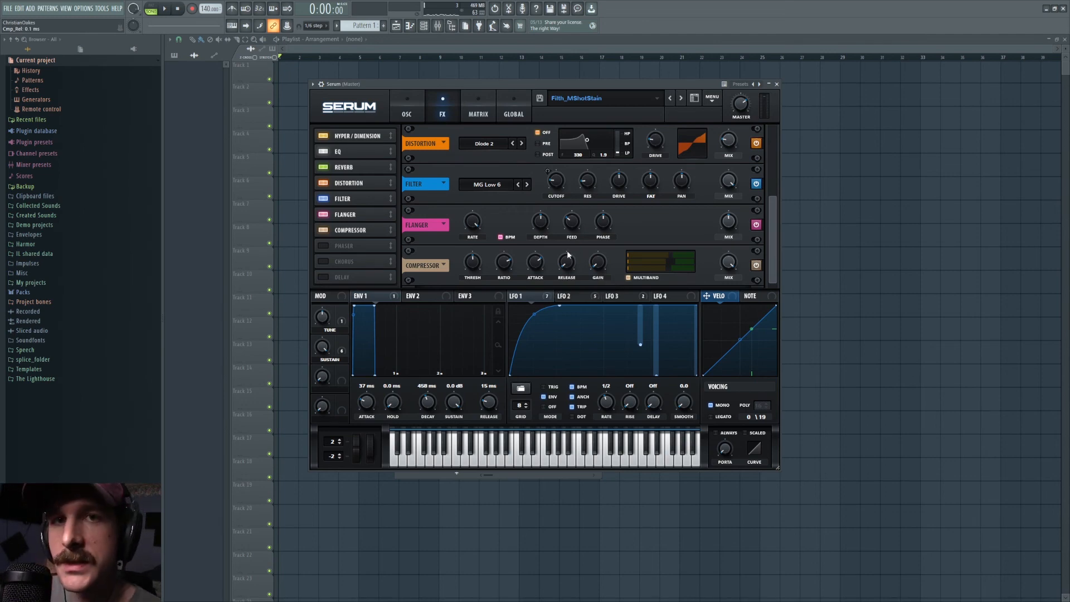
{"action": "mouse_move", "coordinate": [536, 264]}
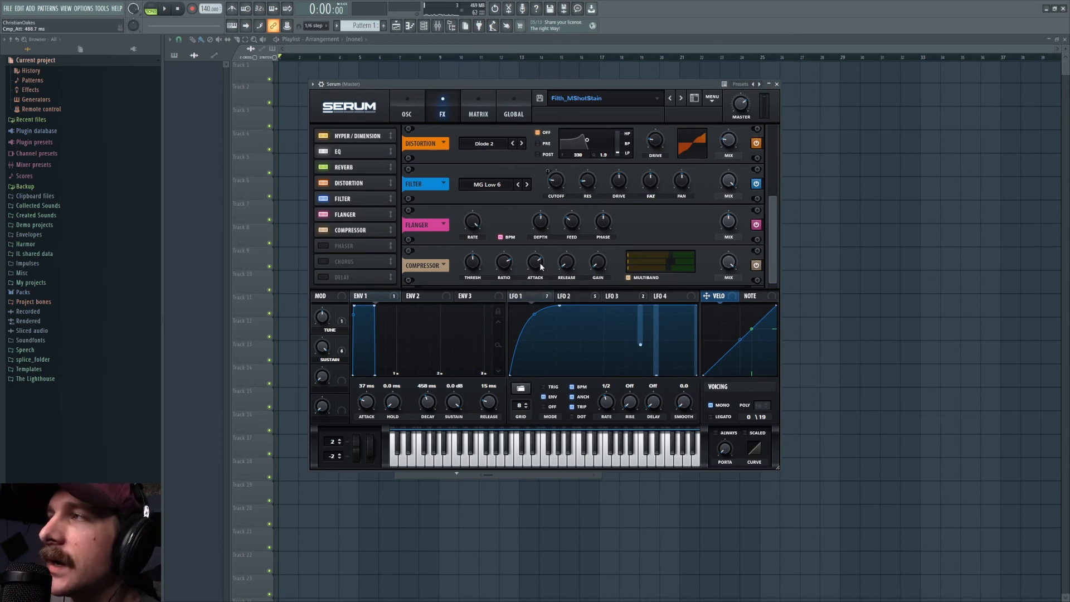
{"action": "right_click", "coordinate": [539, 266]}
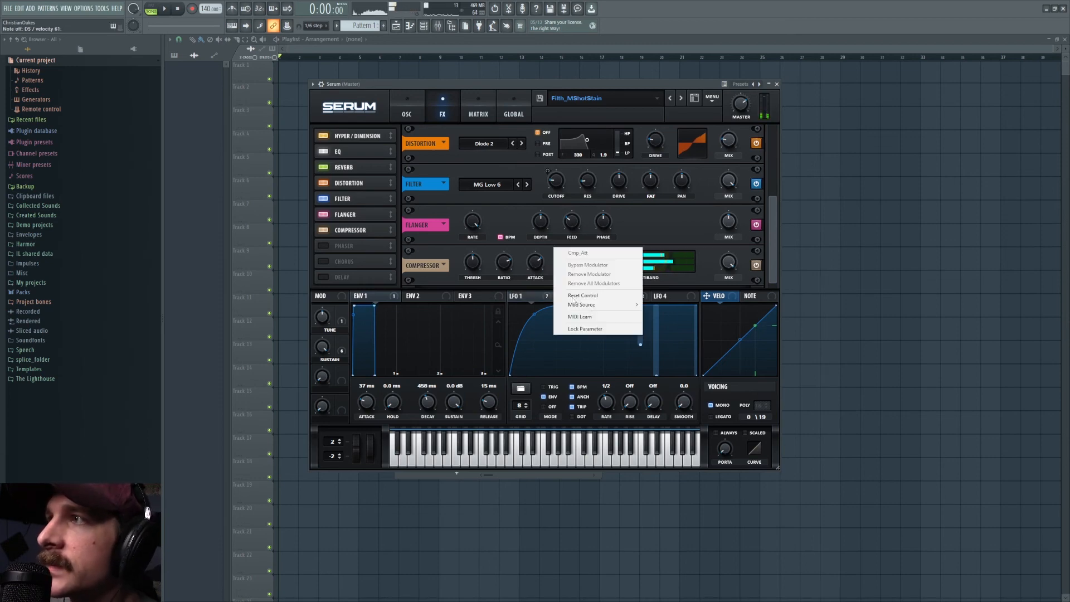
{"action": "left_click", "coordinate": [574, 296]}
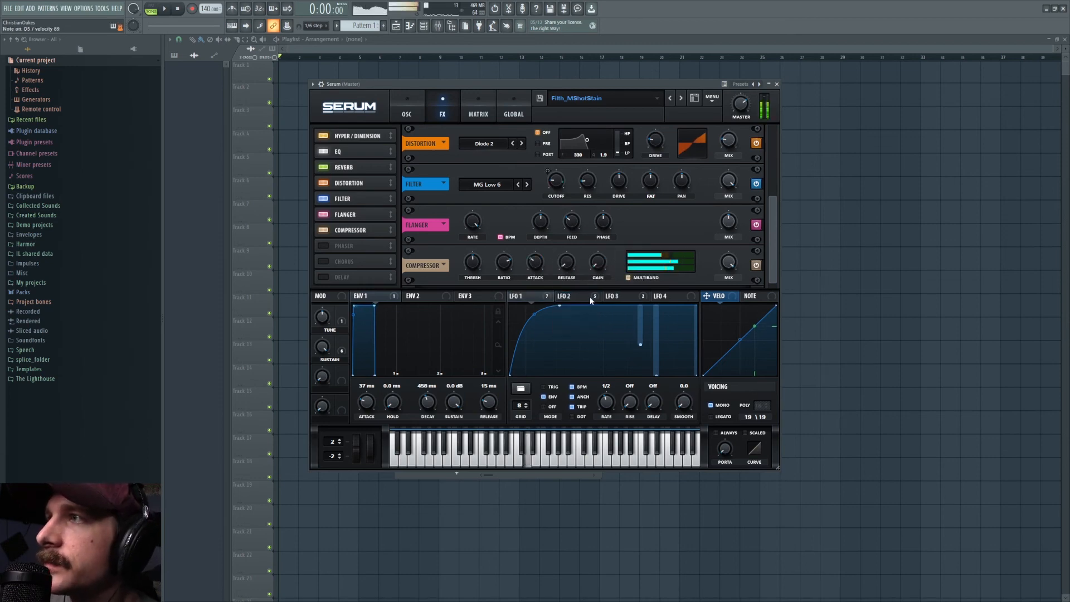
{"action": "right_click", "coordinate": [538, 260]}
{"action": "left_click", "coordinate": [574, 300]}
- Leave the compressor's release as it is and raise the attack
{"action": "right_click", "coordinate": [572, 262]}
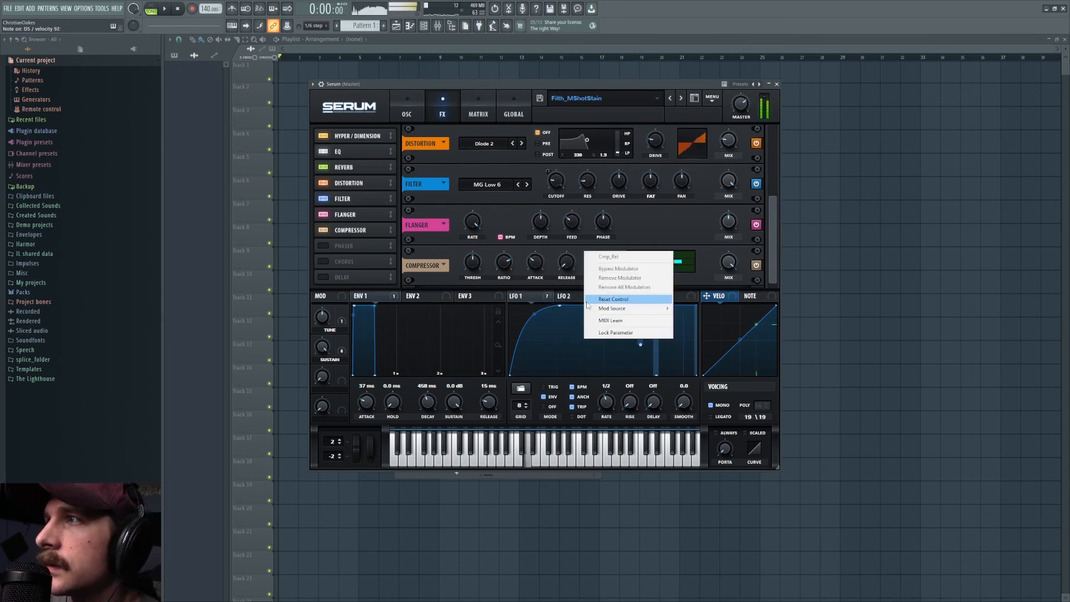
{"action": "left_click", "coordinate": [546, 259]}
{"action": "left_click_drag", "start_coordinate": [538, 265], "coordinate": [550, 243]}
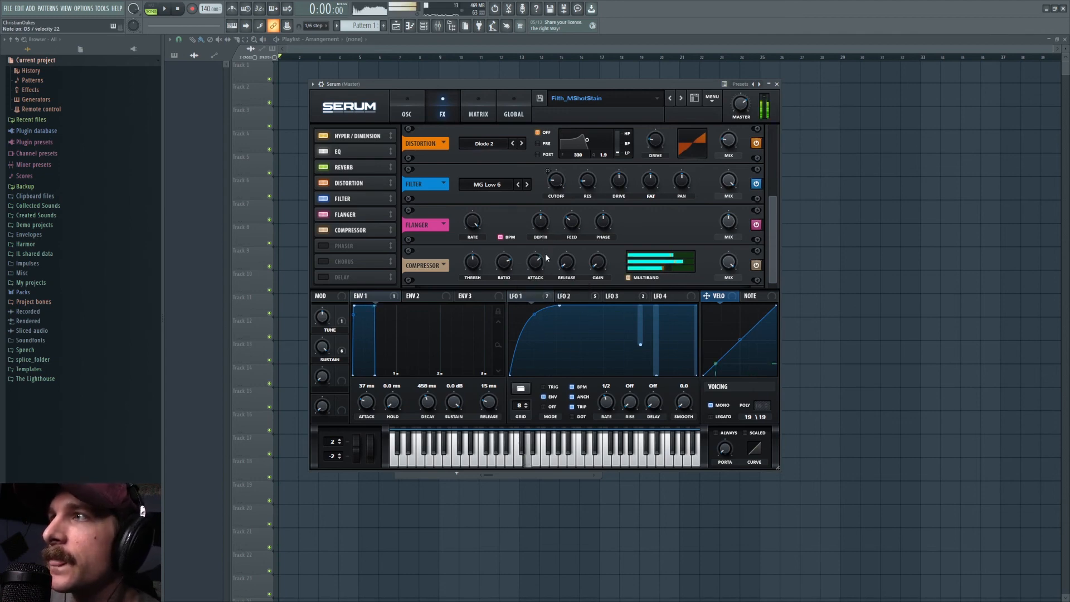
- Return to the oscillators and compare the curve shapes of LFO 1, LFO 2 and LFO 3
{"action": "left_click", "coordinate": [406, 110]}
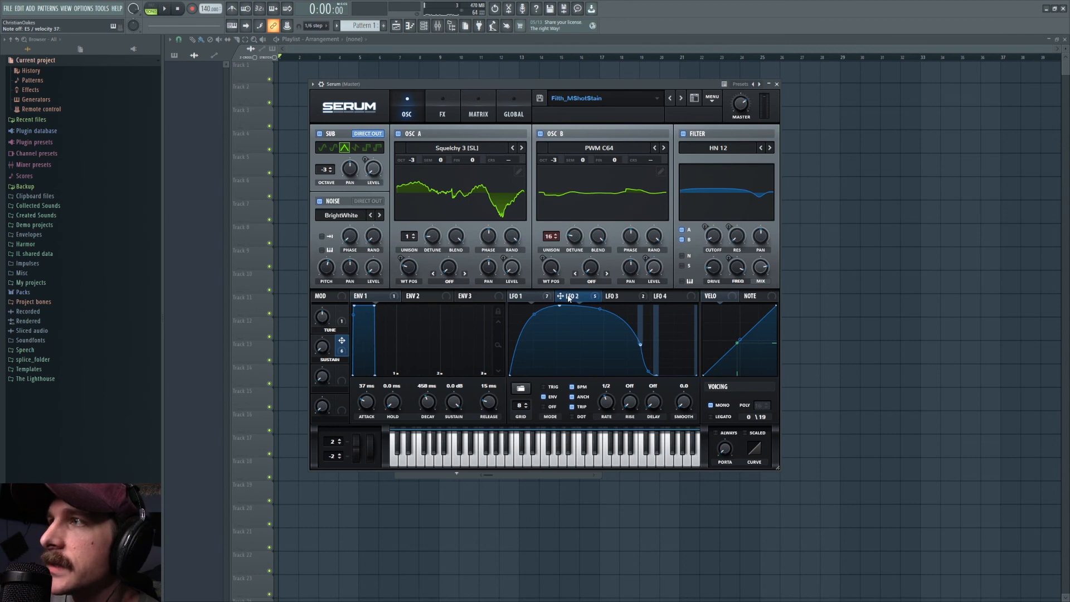
{"action": "left_click", "coordinate": [637, 293]}
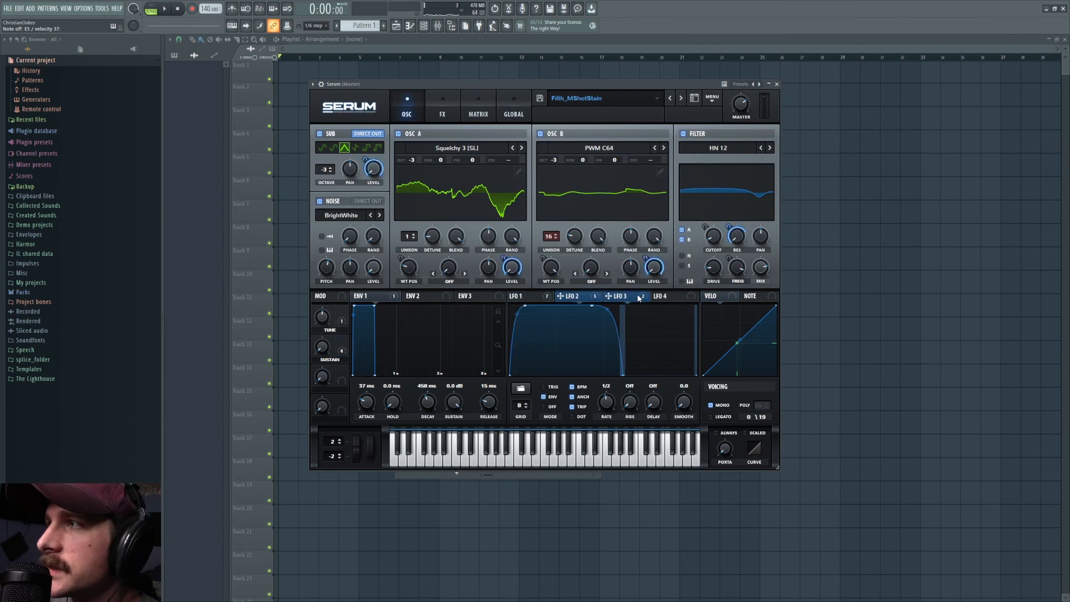
{"action": "left_click", "coordinate": [544, 297]}
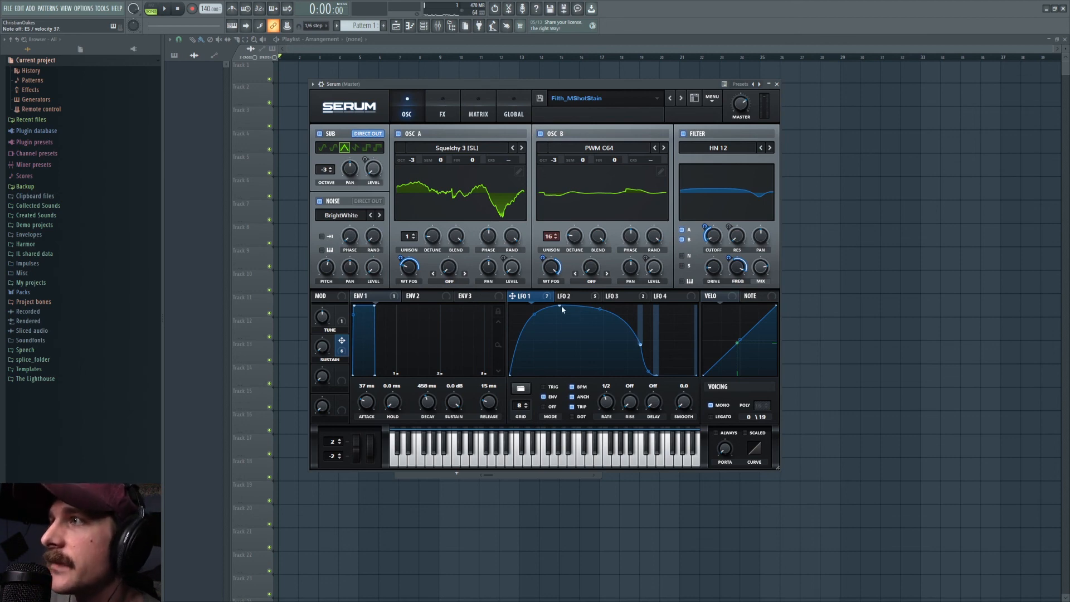
{"action": "left_click", "coordinate": [578, 298]}
{"action": "left_click", "coordinate": [620, 296]}
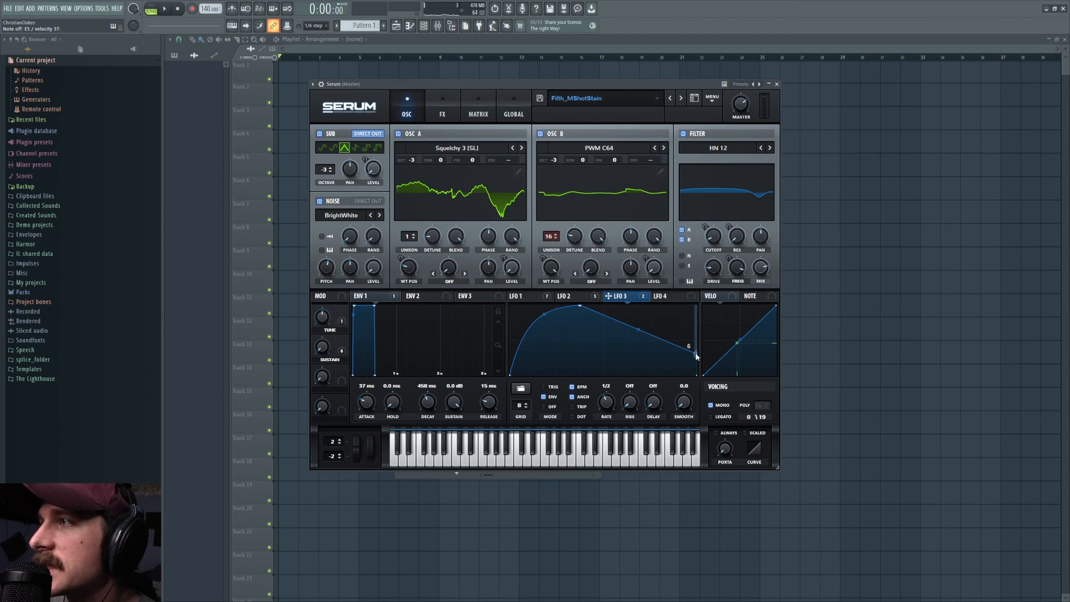
{"action": "left_click", "coordinate": [595, 299]}
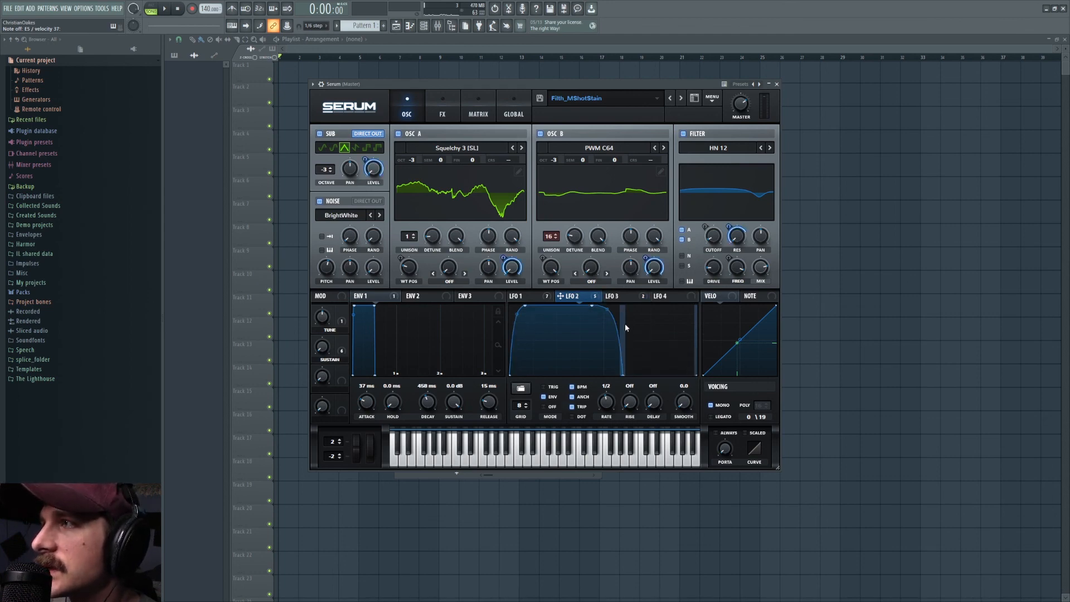
{"action": "left_click", "coordinate": [624, 296]}
{"action": "left_click", "coordinate": [545, 297]}
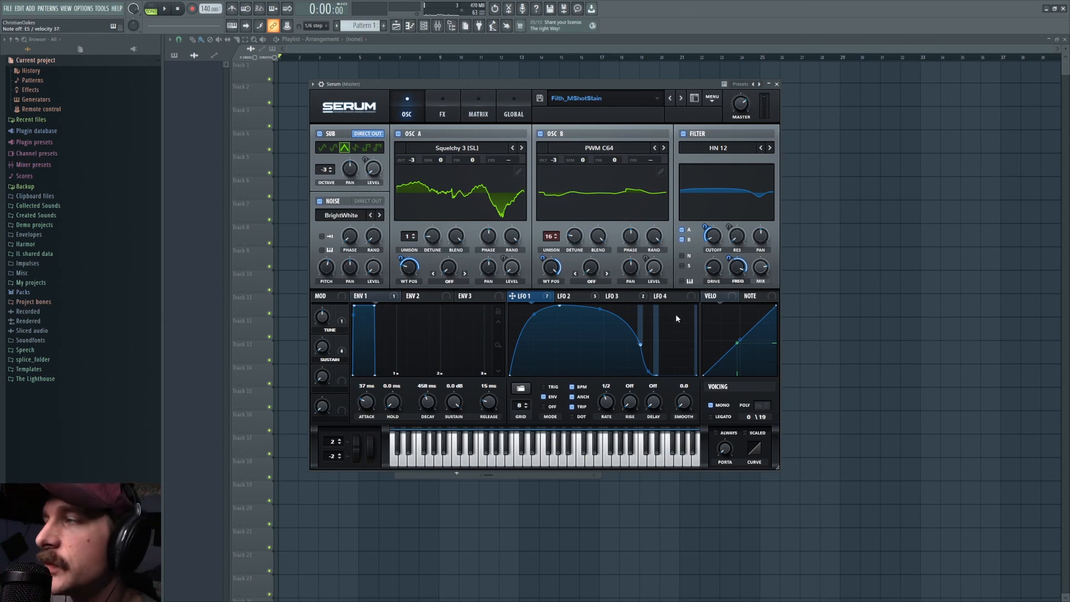
- Examine the modulation matrix for the LFO routings and the Macro 1 and Macro 2 destinations
{"action": "left_click", "coordinate": [478, 111]}
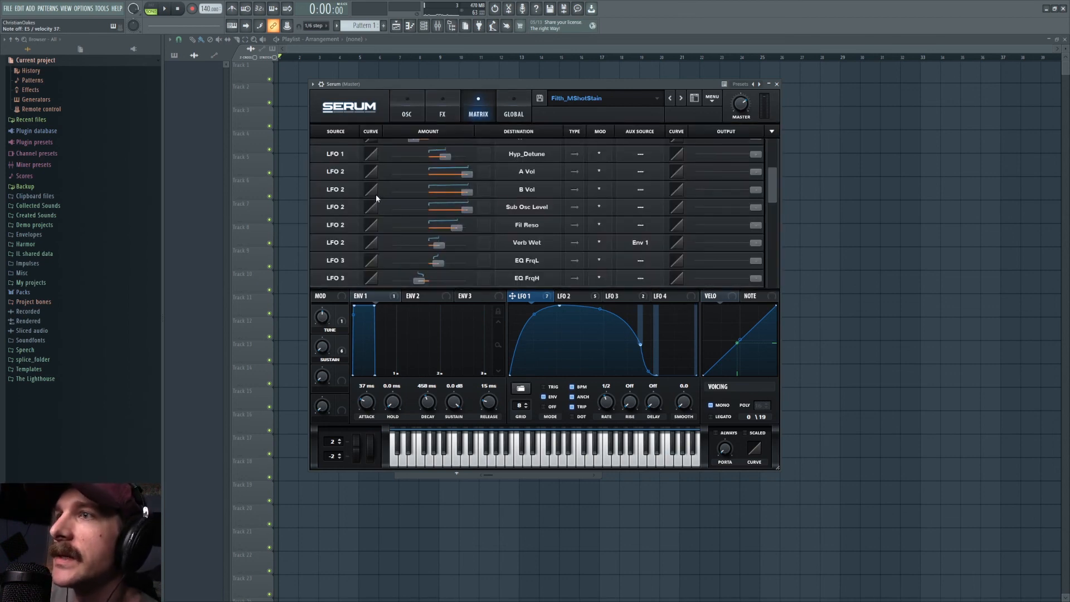
{"action": "scroll", "coordinate": [440, 188], "scroll_direction": "down", "scroll_amount": 5}
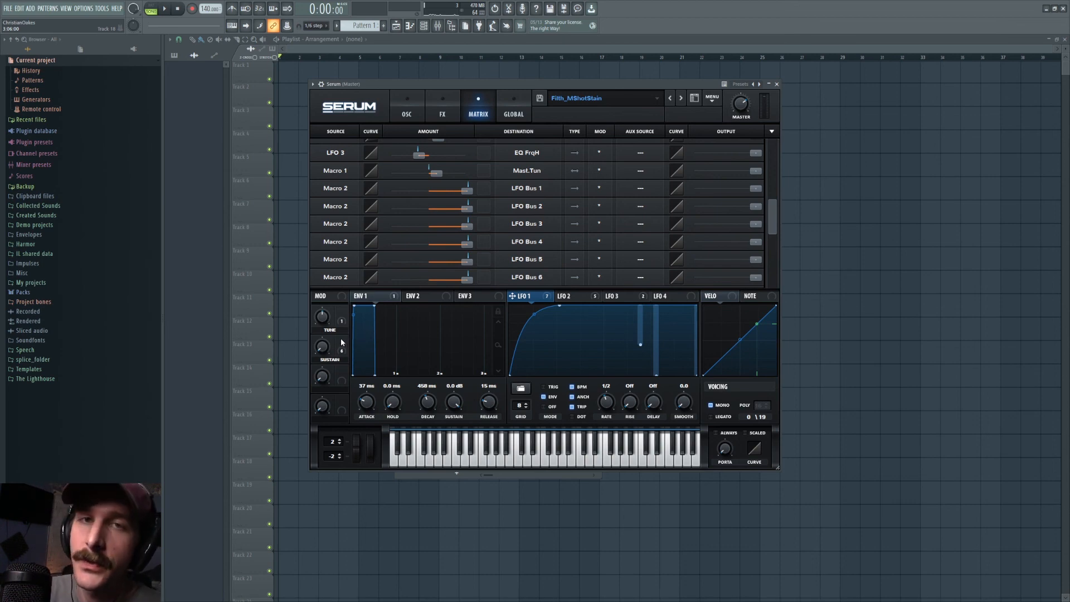
{"action": "mouse_move", "coordinate": [335, 344]}
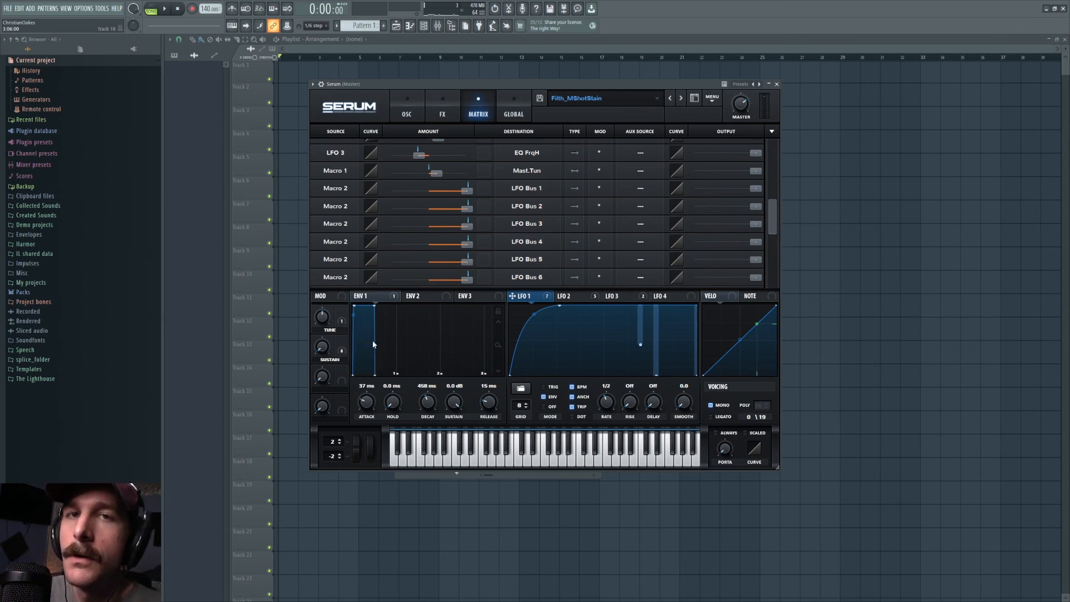